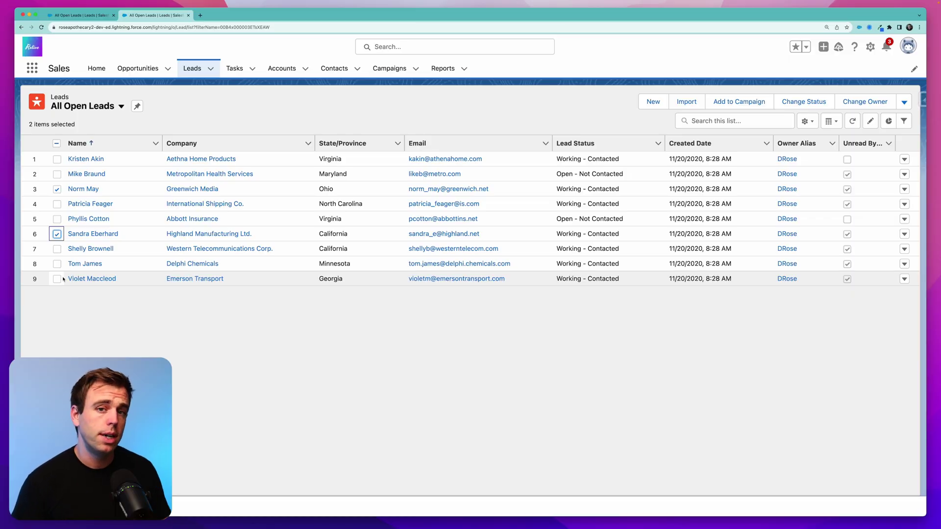
Step: Open the Setup gear menu from the All Open Leads list view
mouse_move(2, 155)
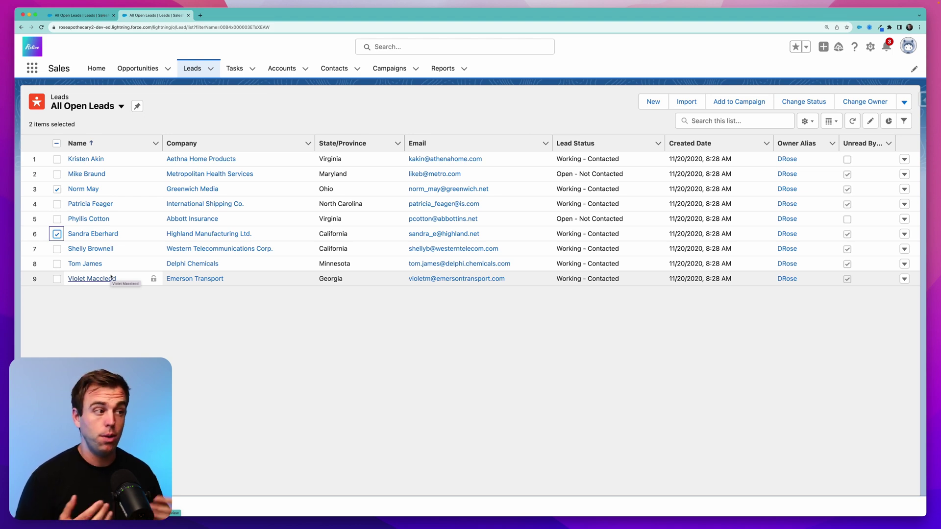
click(869, 47)
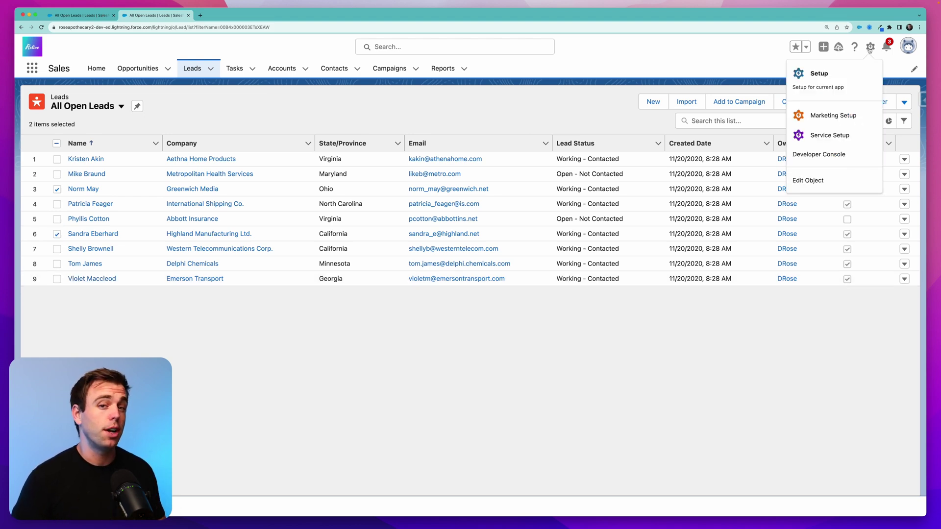
Step: Go to Setup and search Quick Find for 'flow'
click(816, 75)
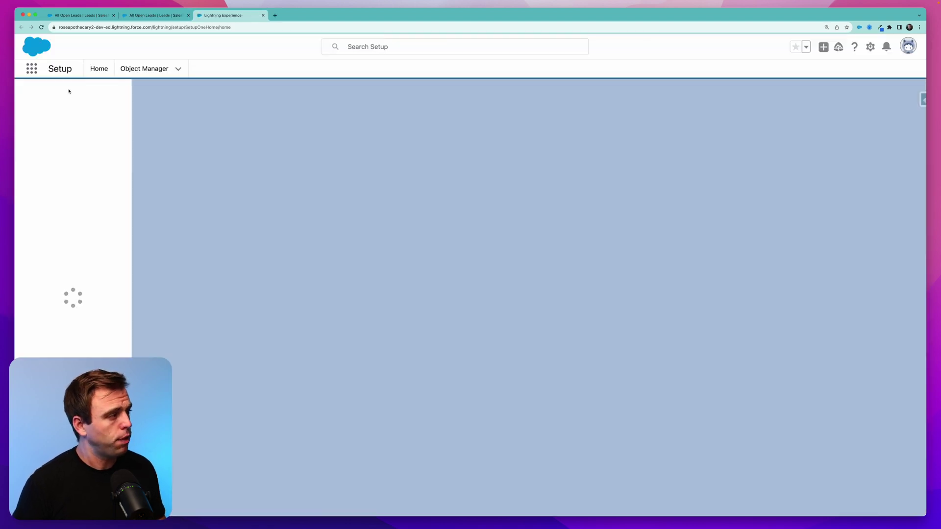
click(69, 95)
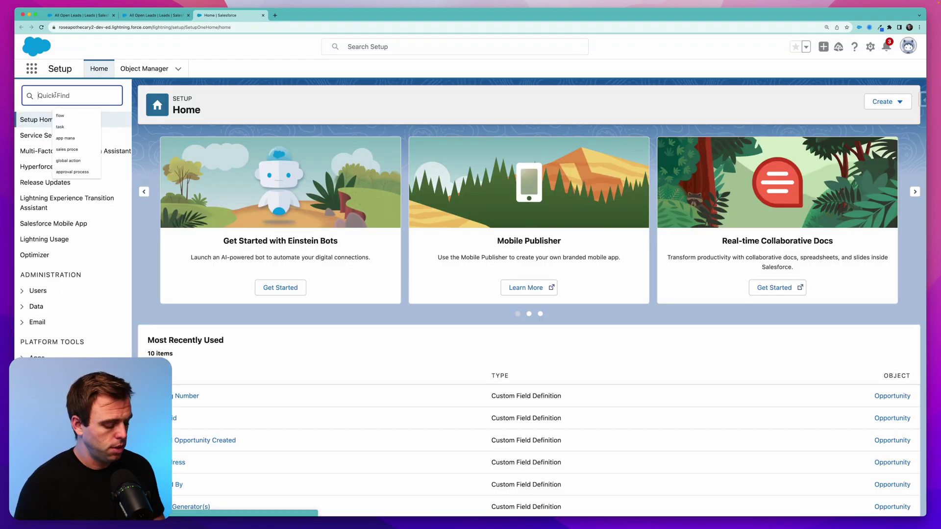
text(flow)
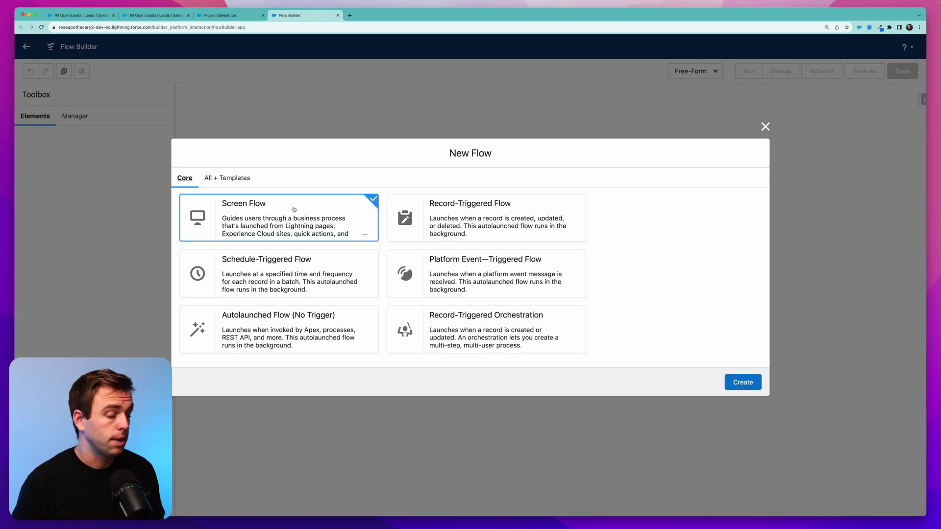
Step: Create a new blank Screen Flow and start a new resource from the Toolbox
click(743, 382)
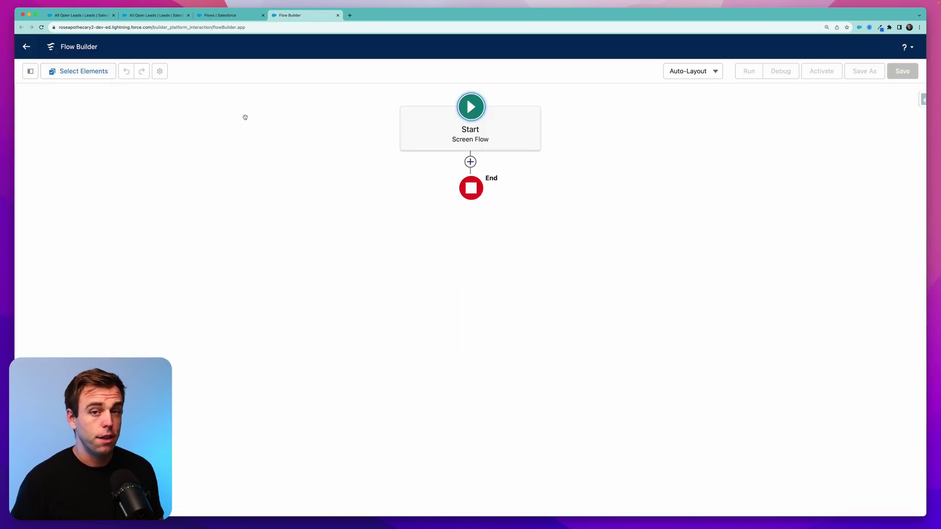
click(36, 74)
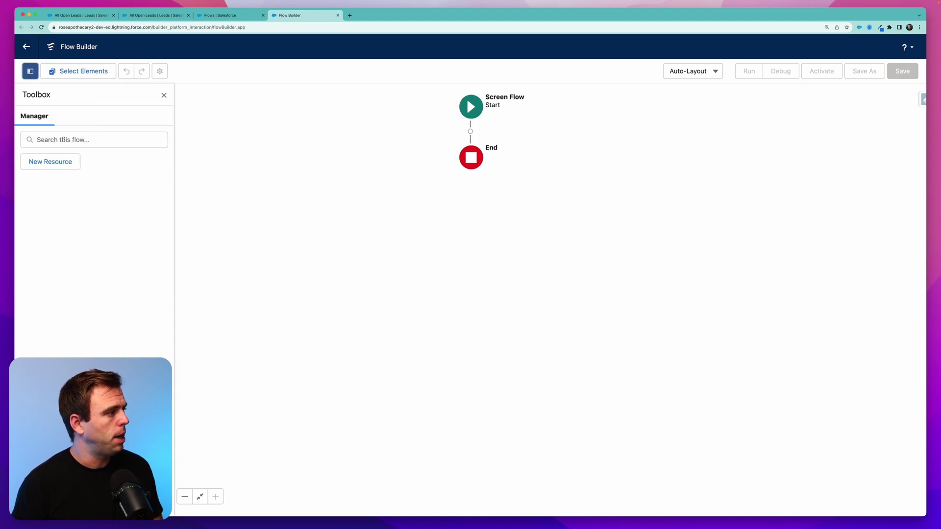
click(50, 162)
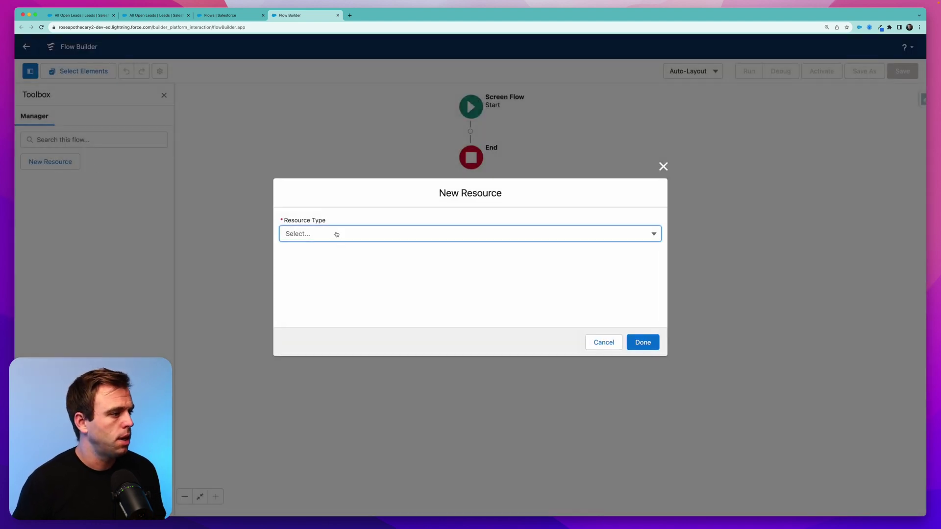
Step: Create a Text variable 'ids' that allows multiple values
click(337, 234)
click(337, 253)
click(337, 253)
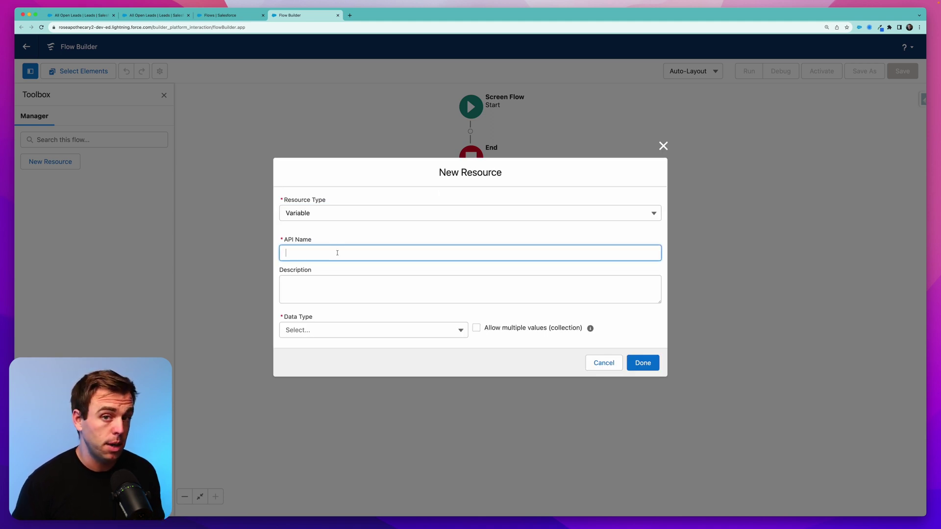
text(ids)
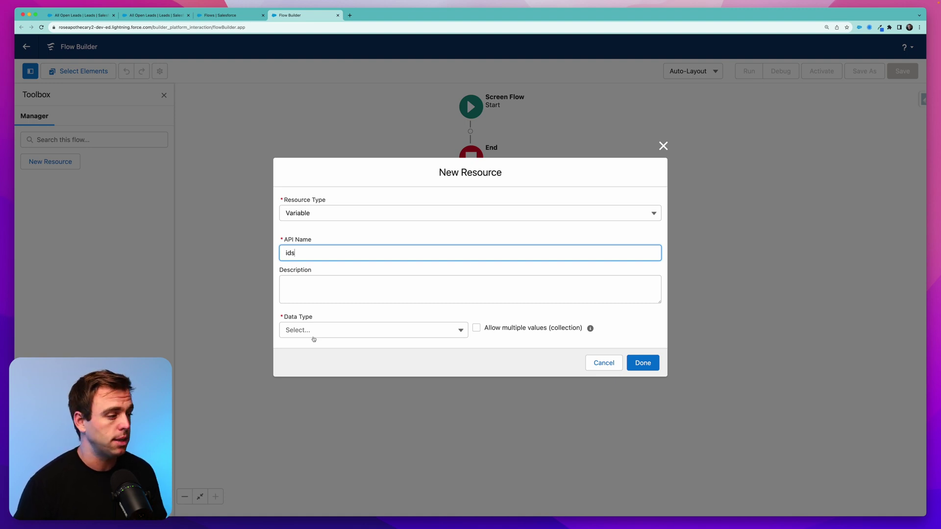
click(313, 338)
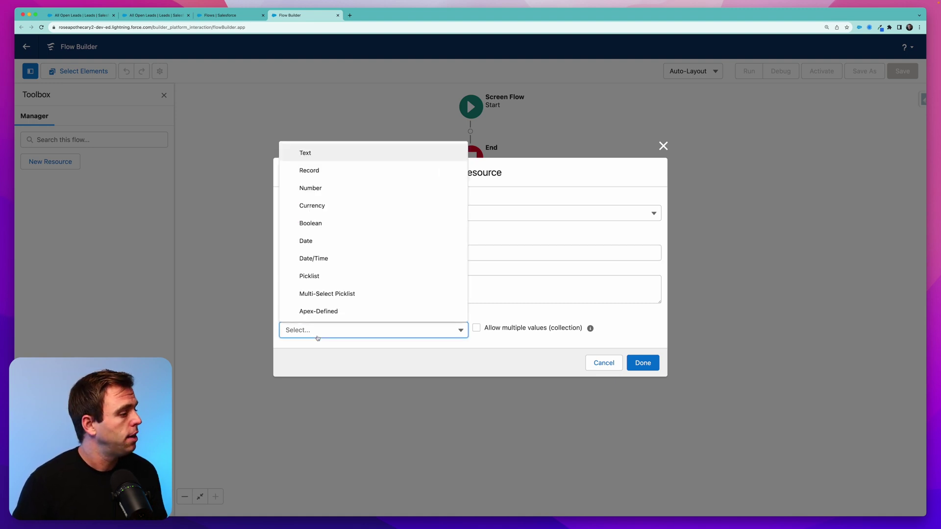
click(319, 154)
click(475, 297)
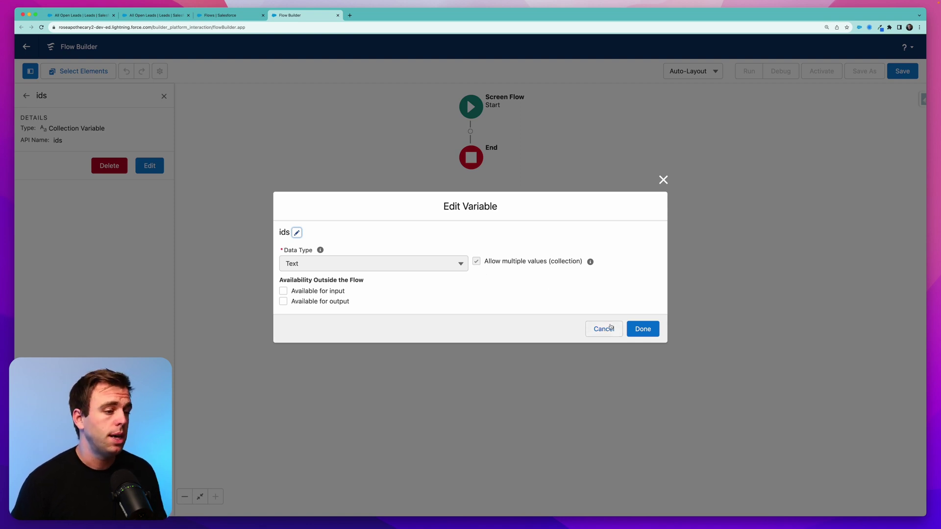
click(649, 330)
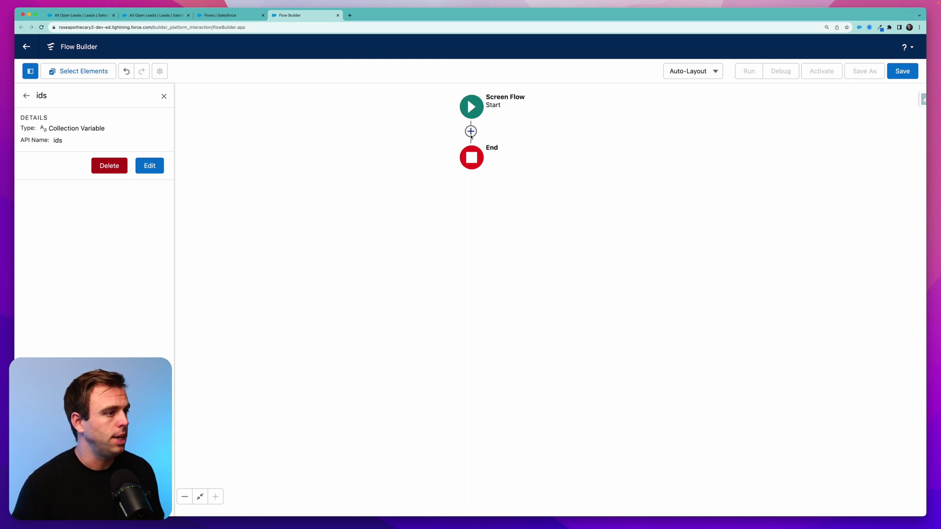
click(470, 132)
Step: Add a 'For Each Lead' loop iterating over the {!ids} collection
scroll(456, 255, down, 3)
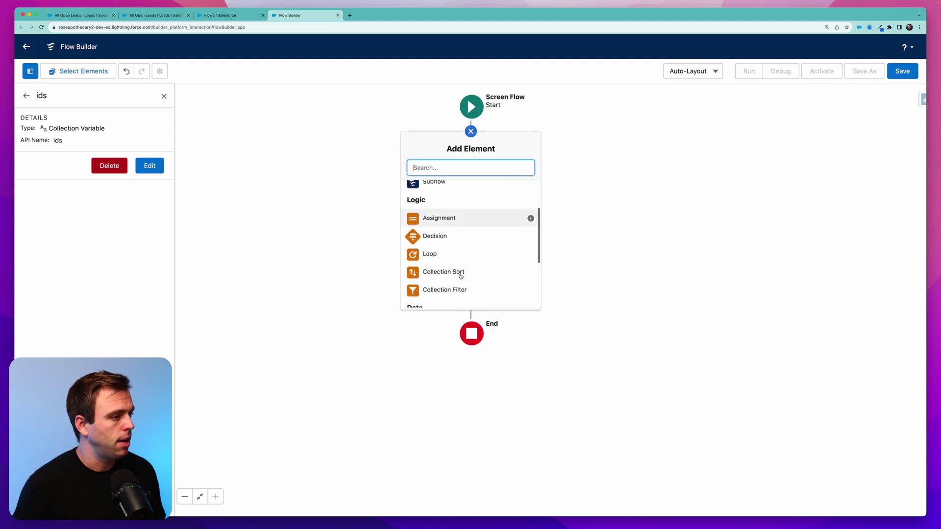
click(448, 246)
text(For Each Lead)
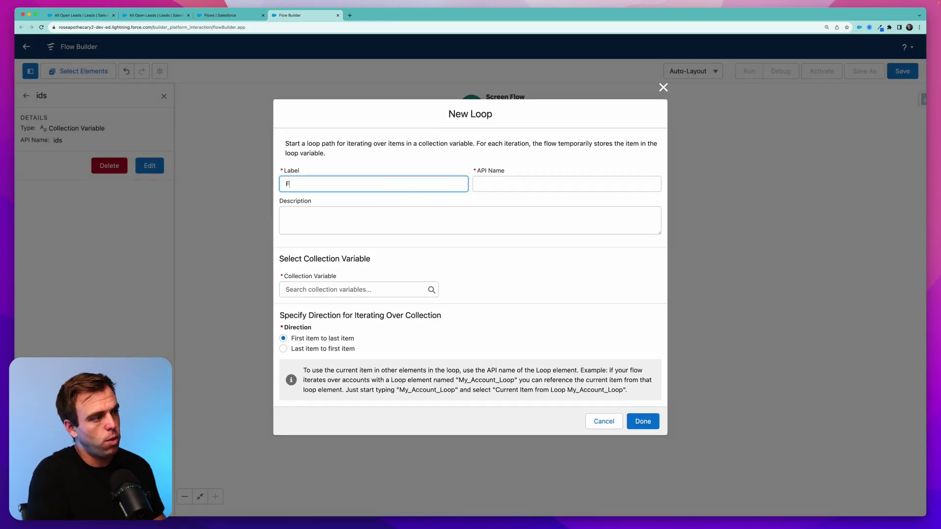
click(343, 289)
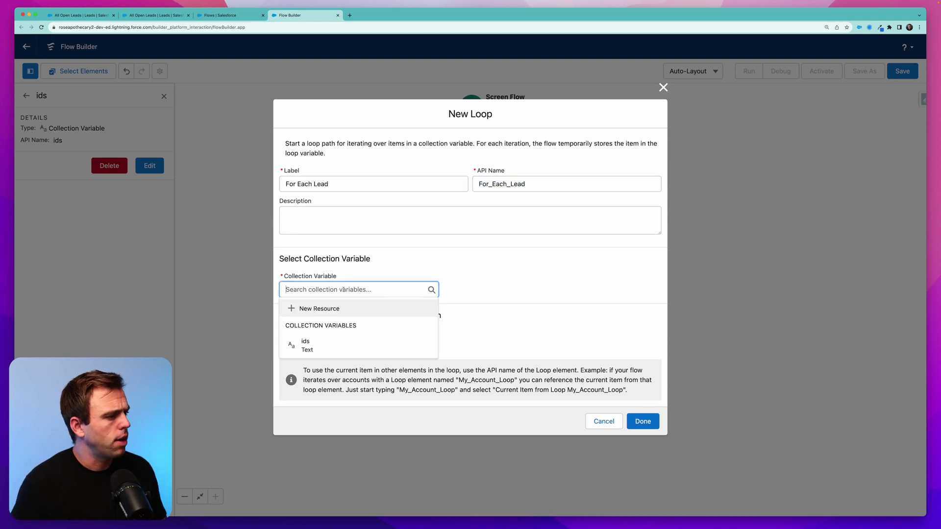
click(314, 347)
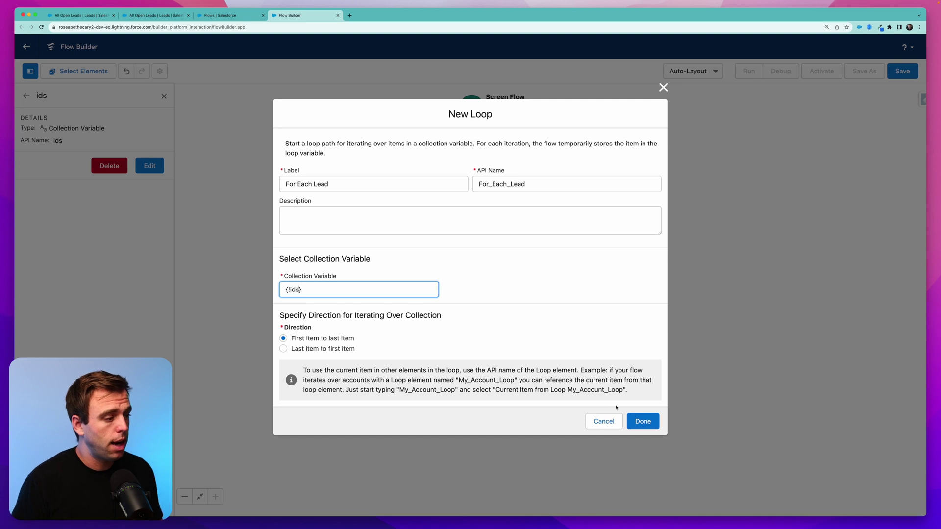
click(642, 423)
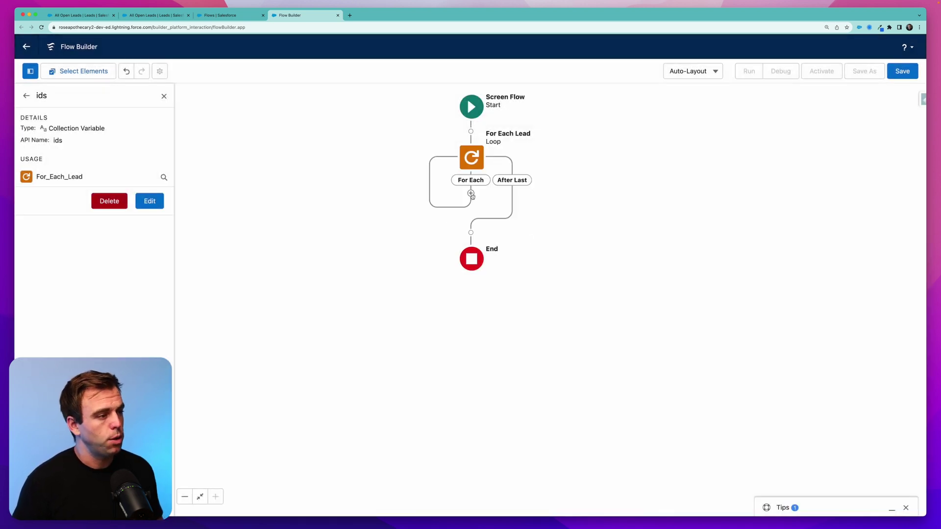
Step: Insert a new Assignment element inside the loop's For Each path
click(471, 194)
scroll(444, 337, down, 1)
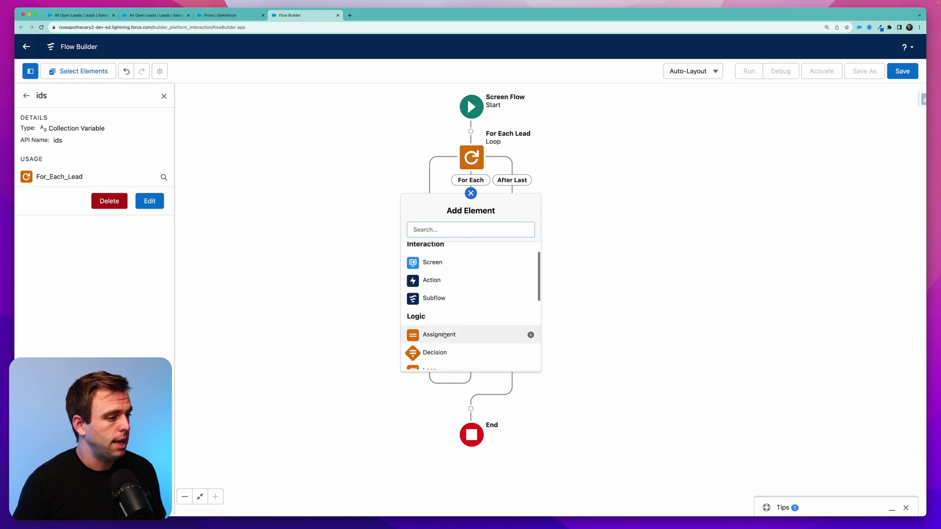
click(444, 335)
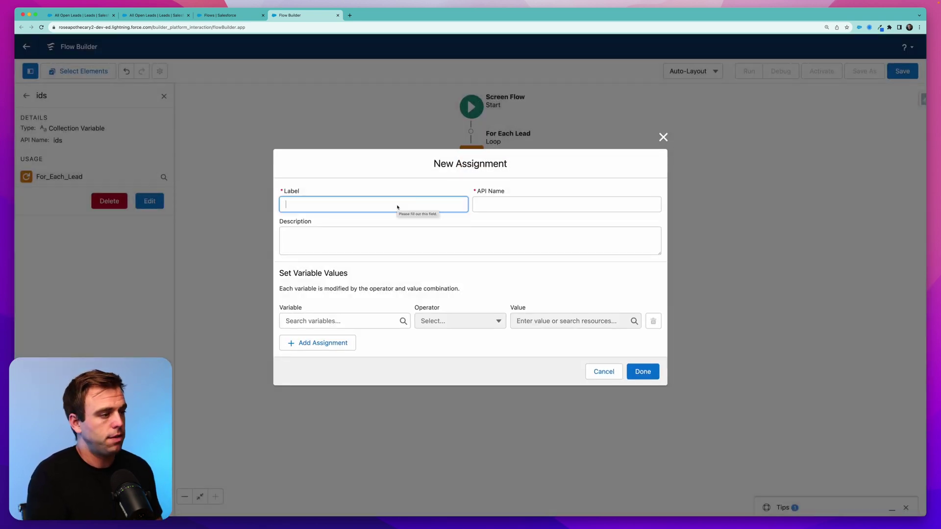
Step: Label the assignment 'Set Values for Task Variable' and create a Task record variable aTask
text(Set Values )
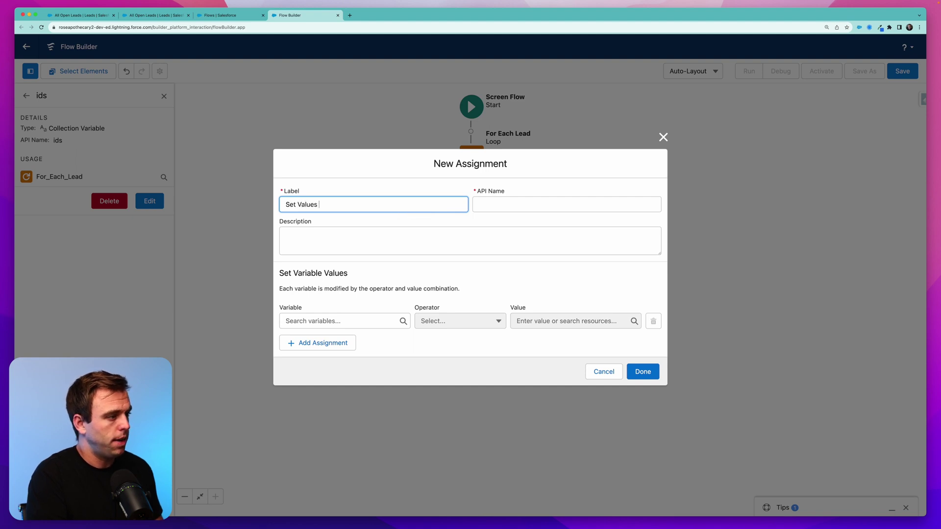
text(for Task Variable)
click(387, 275)
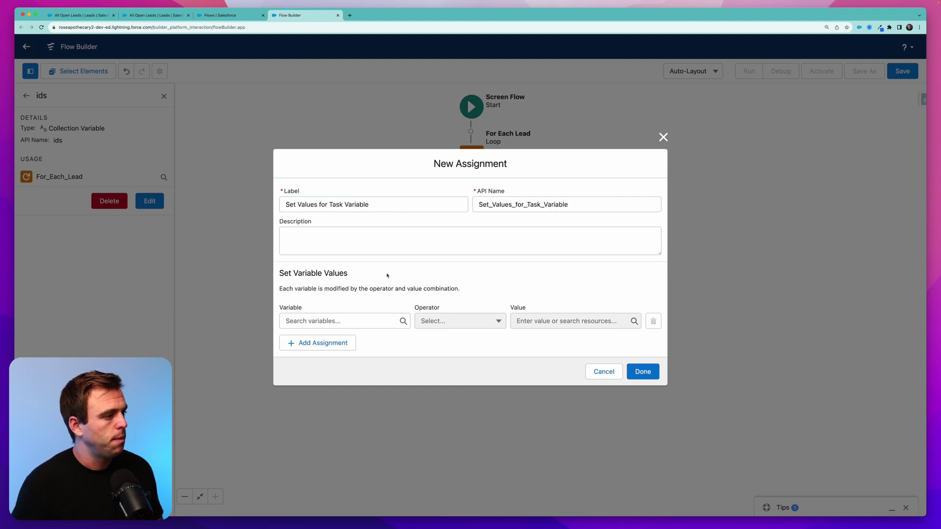
click(338, 320)
click(320, 342)
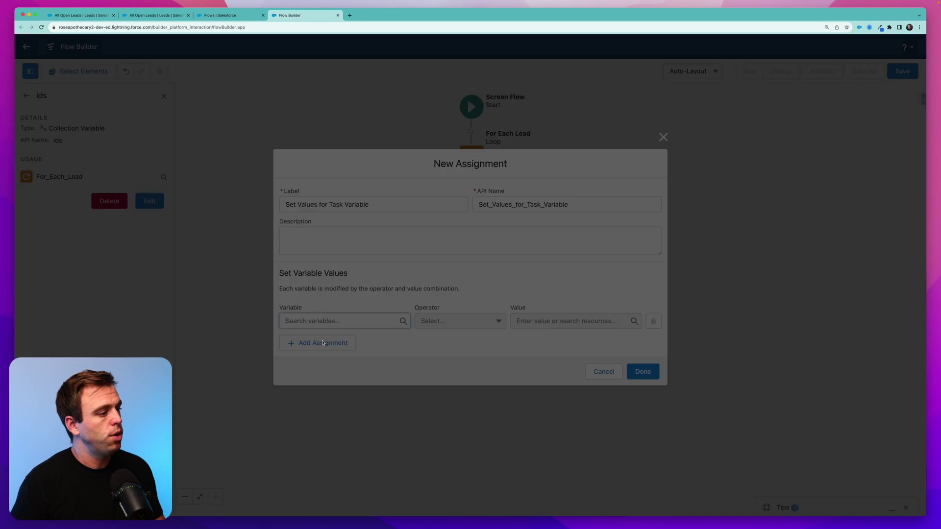
click(323, 236)
click(322, 251)
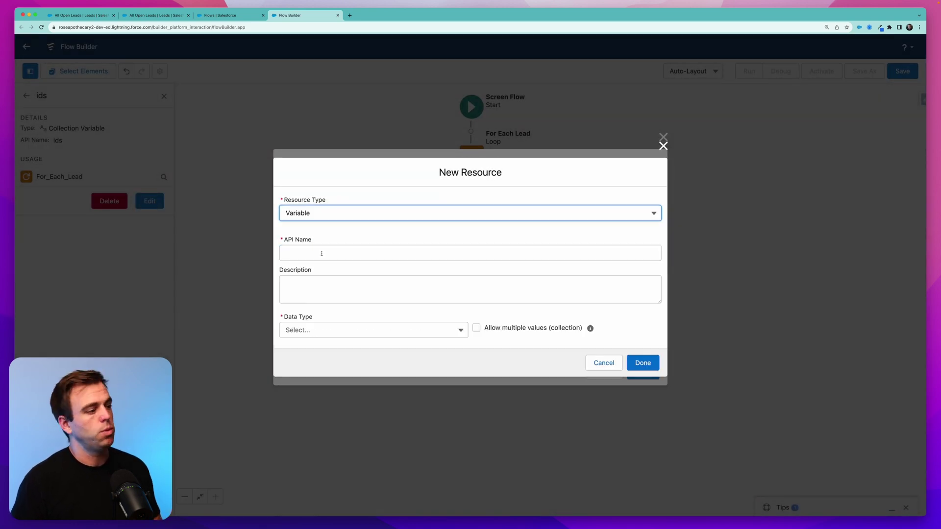
click(324, 255)
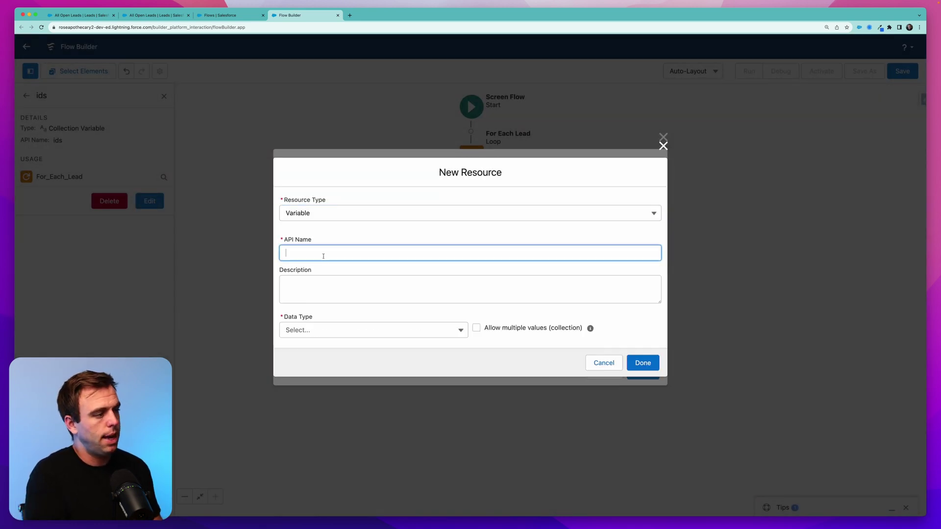
text(ids)
click(351, 330)
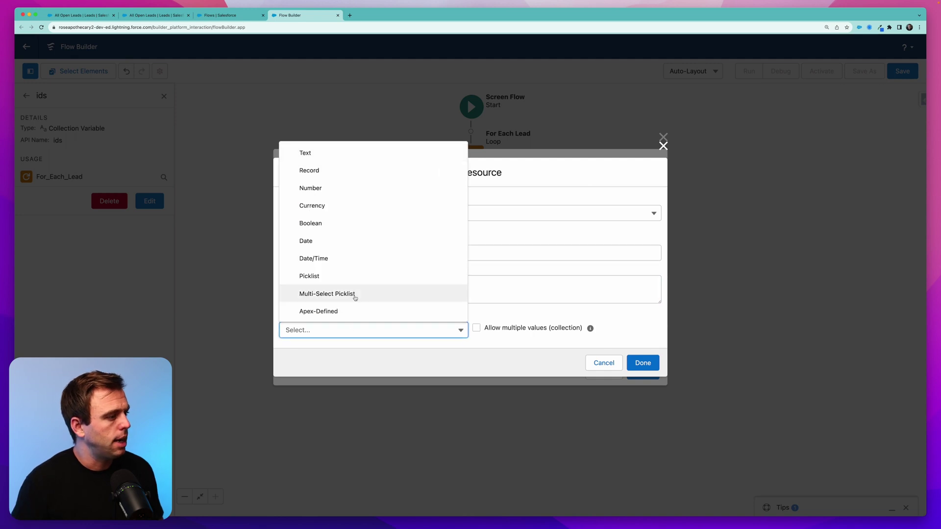
click(346, 170)
click(331, 333)
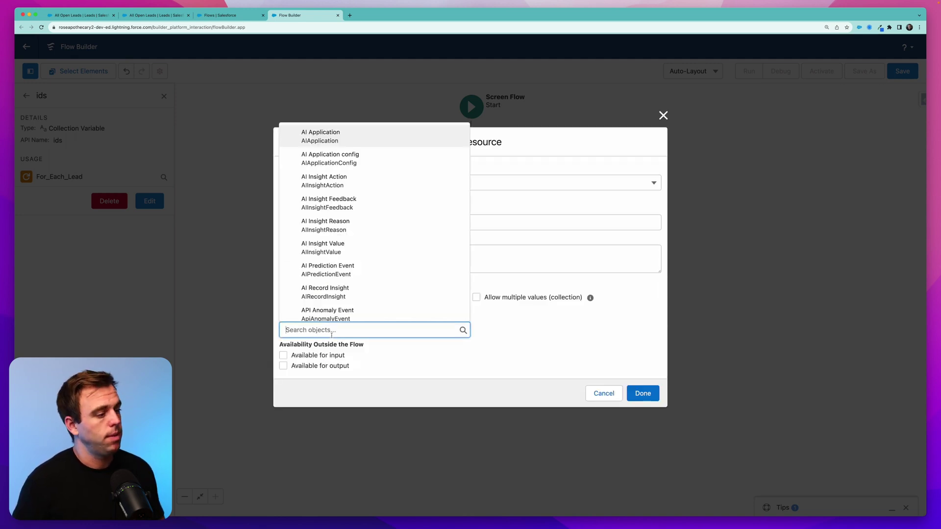
text(task)
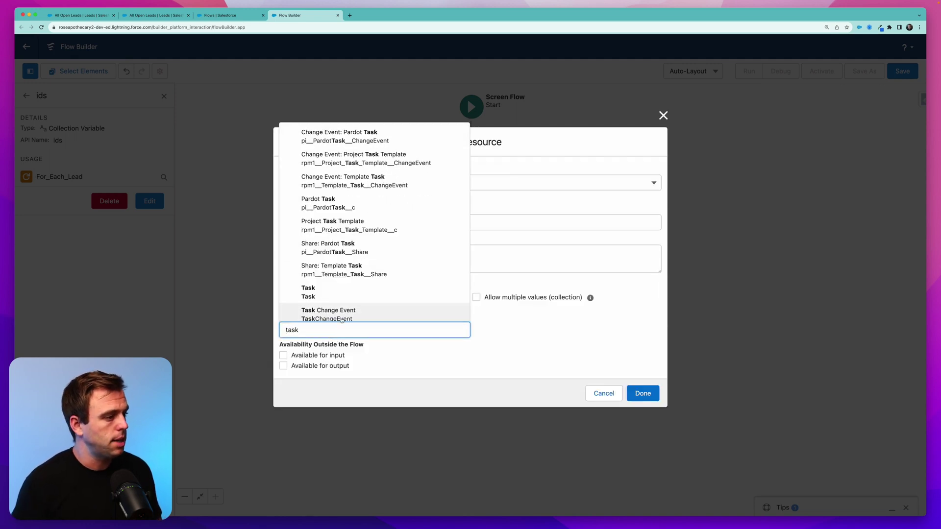
click(343, 298)
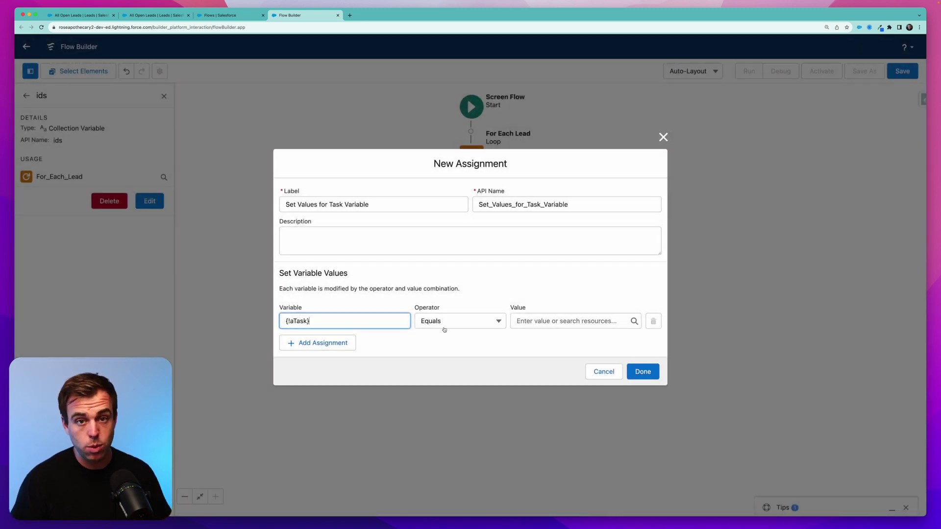
Step: Set aTask Subject to 'Follow up with Lead'
click(370, 320)
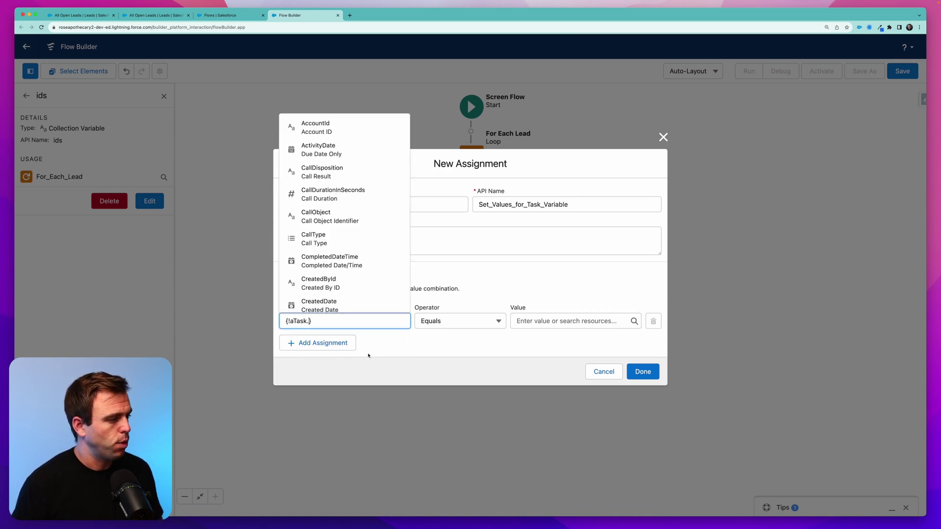
text(Subj)
click(318, 300)
click(543, 321)
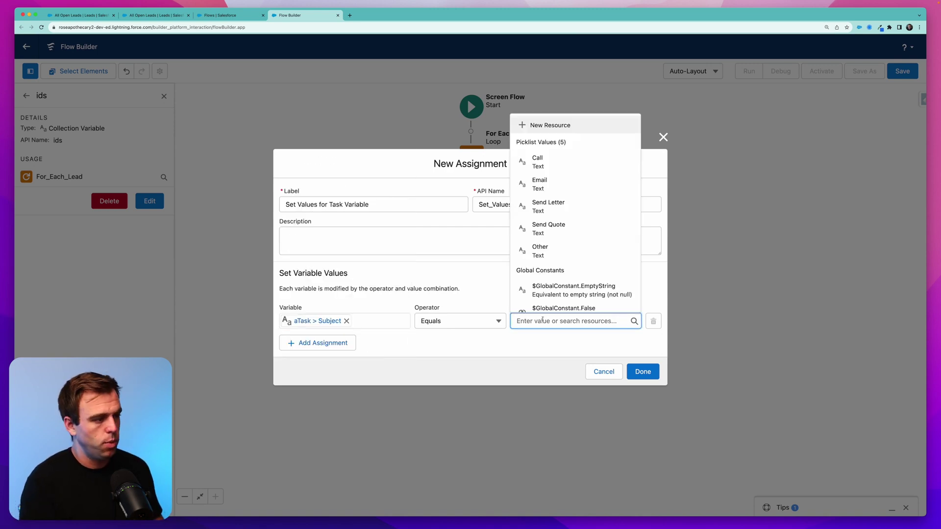
text(Floww up )
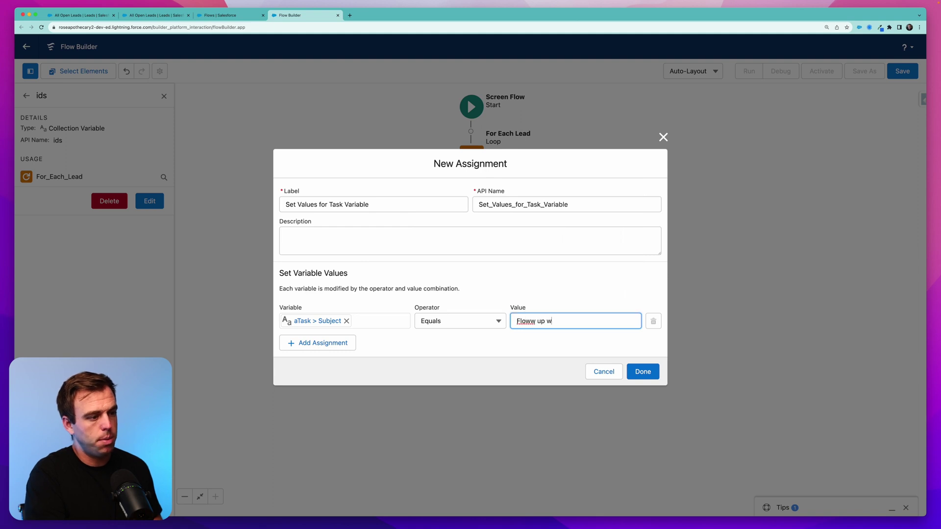
text(with Lead)
Step: Add a second assignment row targeting aTask ActivityDate
click(304, 337)
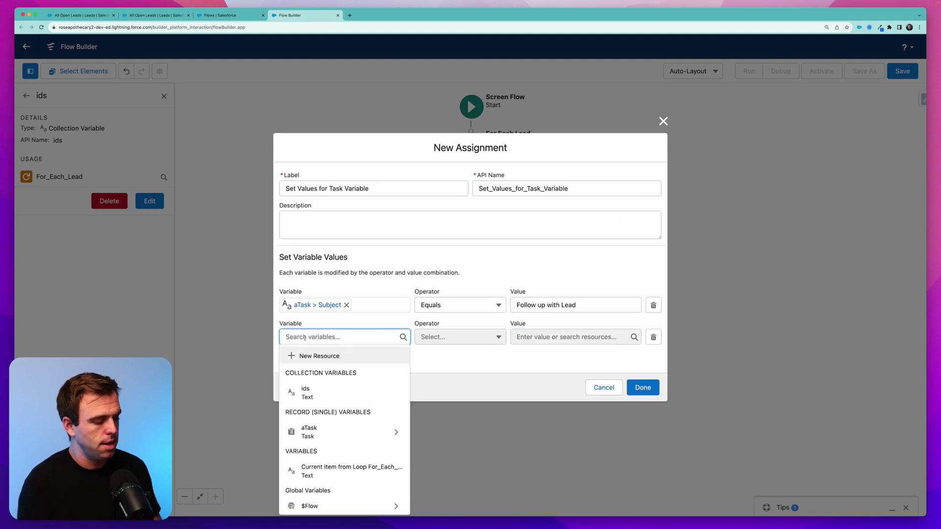
text(as)
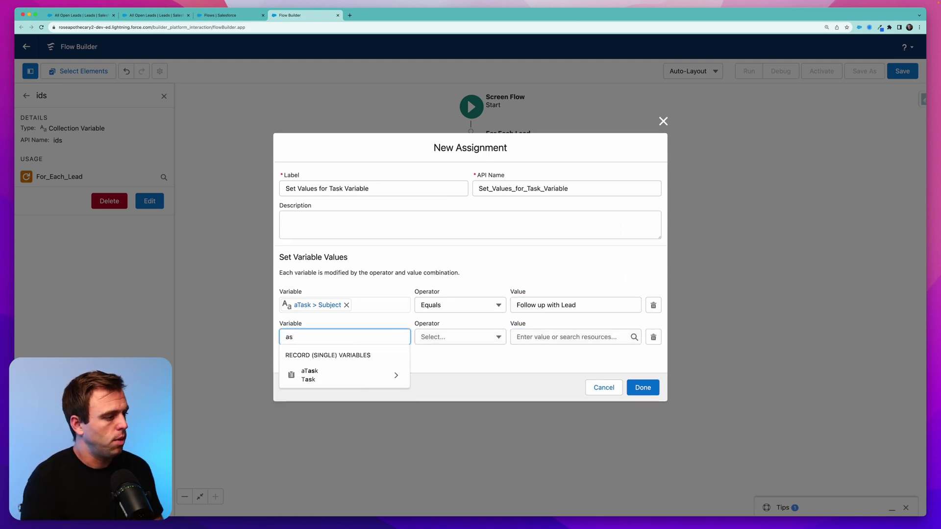
click(318, 374)
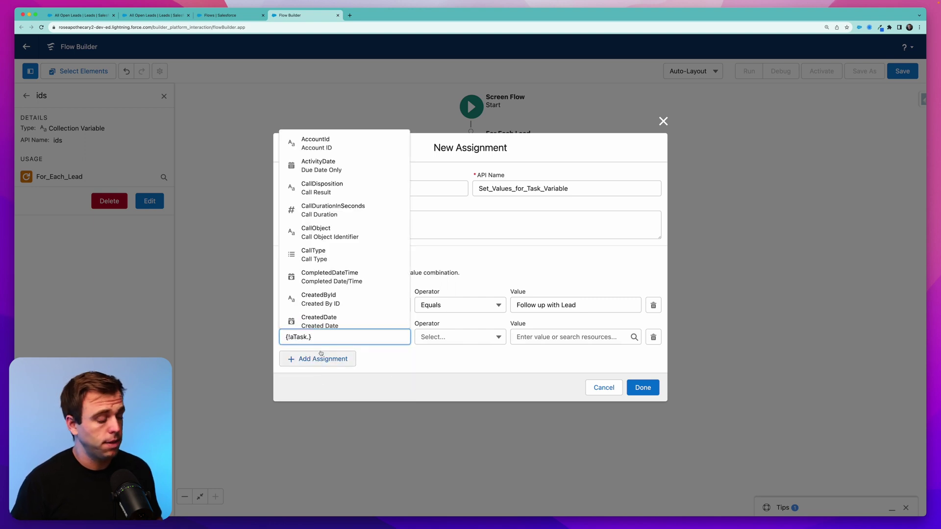
text(Act)
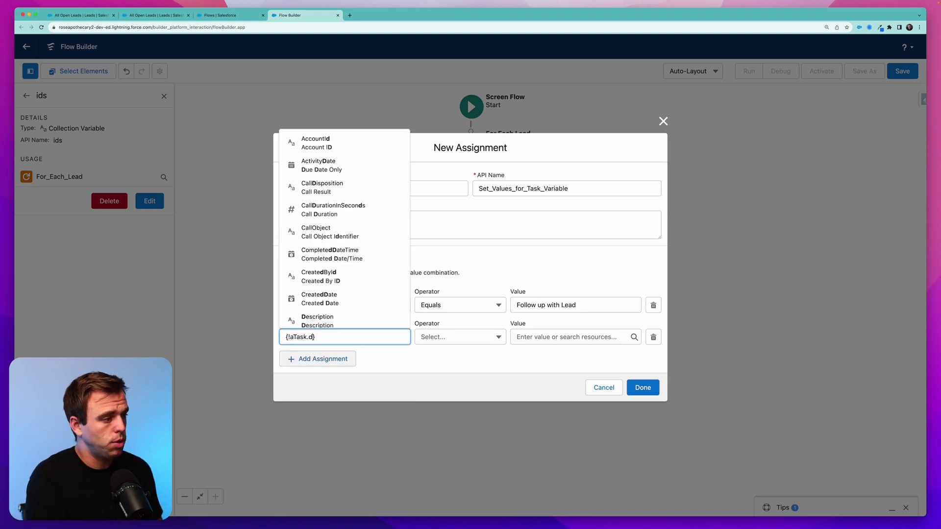
click(333, 314)
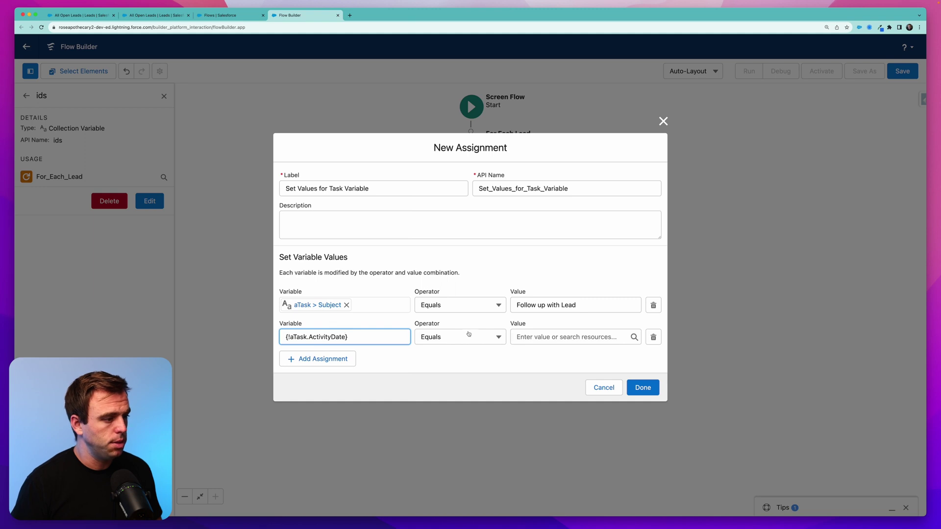
Step: Set the due date to a new Date formula twoDays equal to TODAY()+2
click(539, 337)
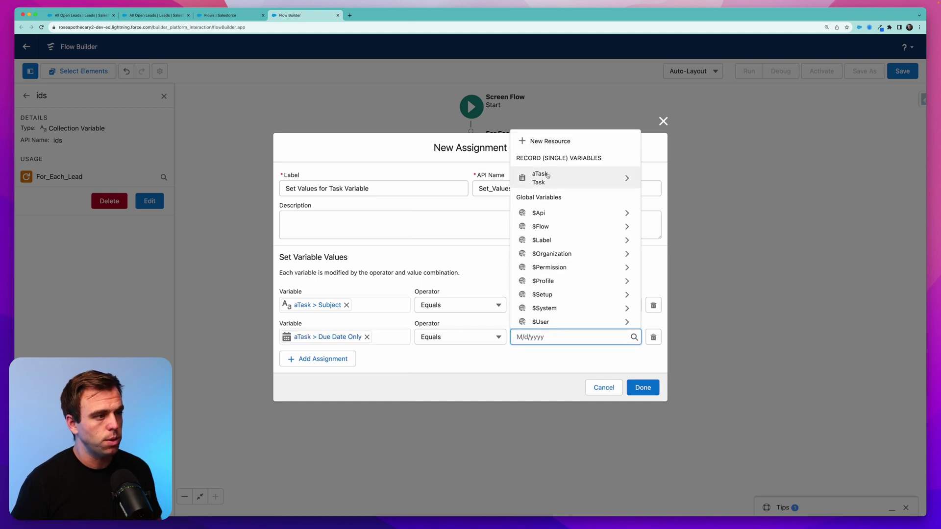
click(539, 142)
click(379, 240)
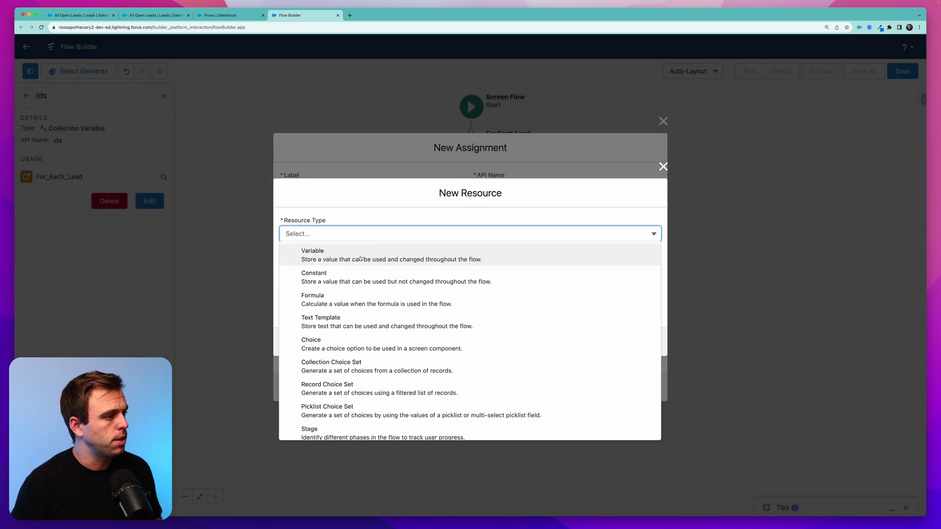
click(356, 300)
click(321, 206)
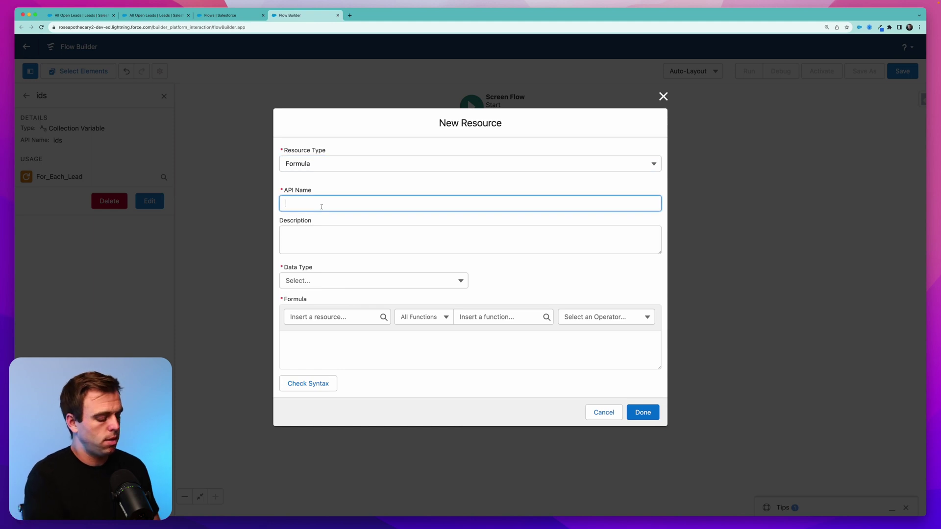
text(Two)
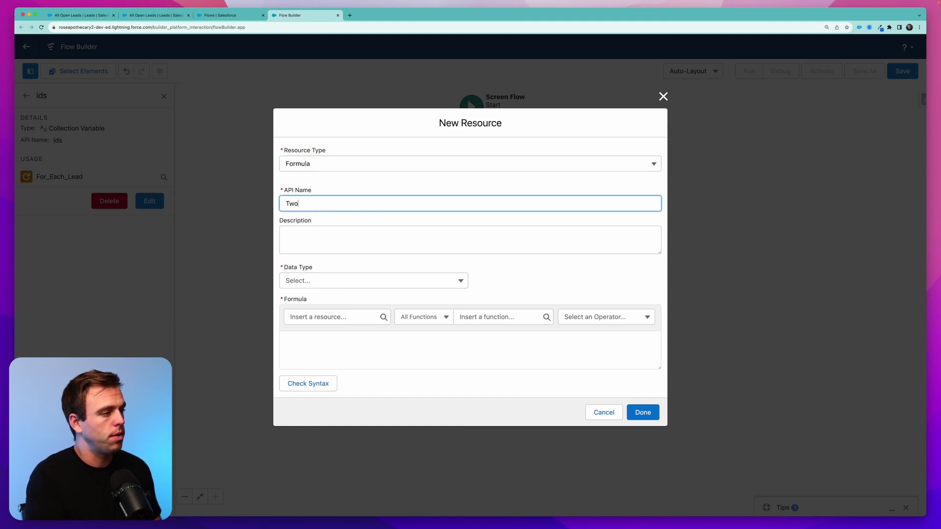
key(BackSpace)
key(BackSpace)
key(BackSpace)
text(twoDays)
click(342, 280)
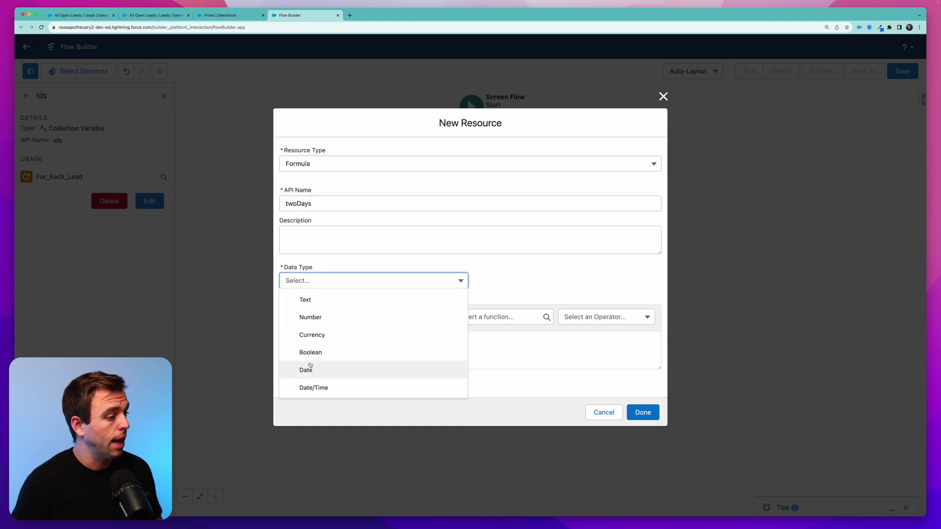
click(309, 366)
click(316, 340)
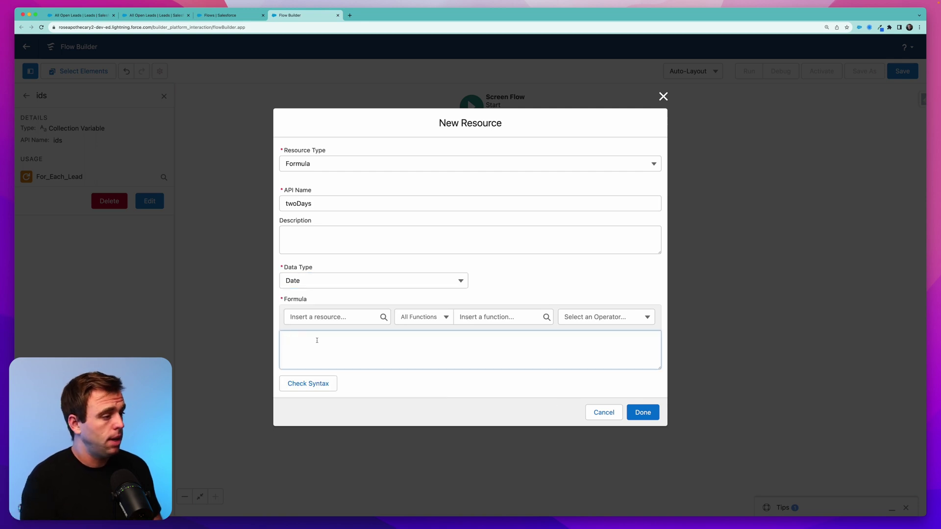
text(TODAY())
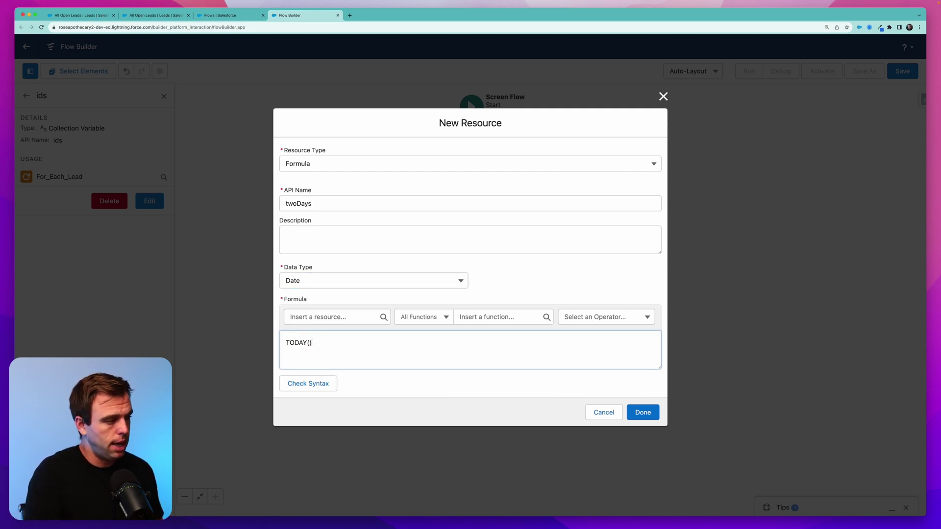
text(+)
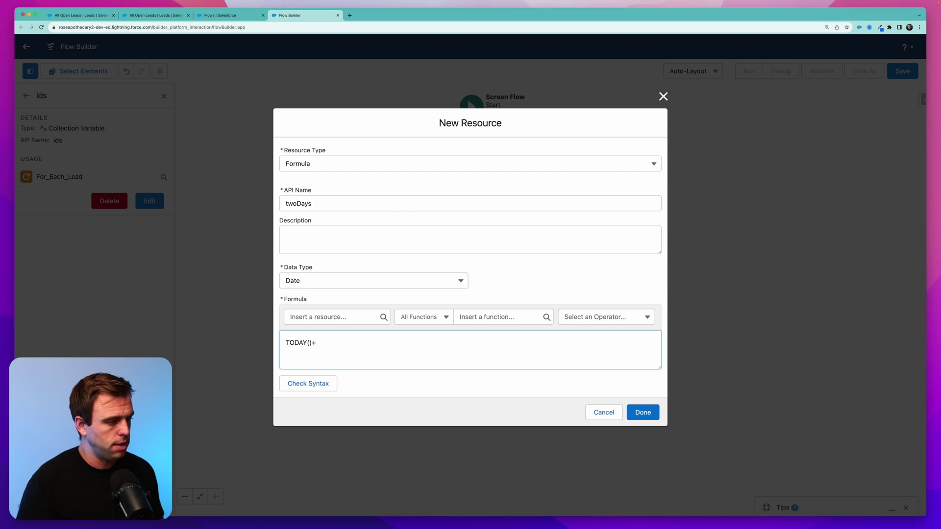
text(2)
click(311, 388)
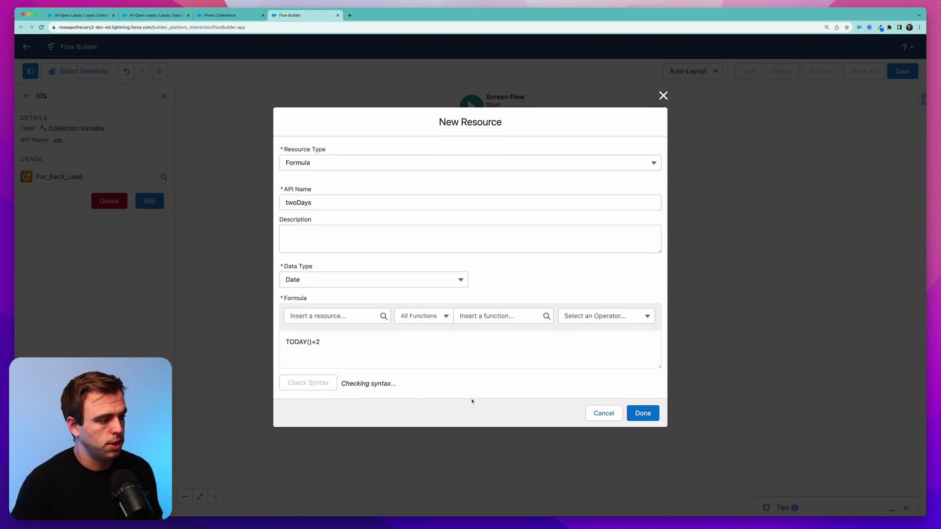
click(642, 414)
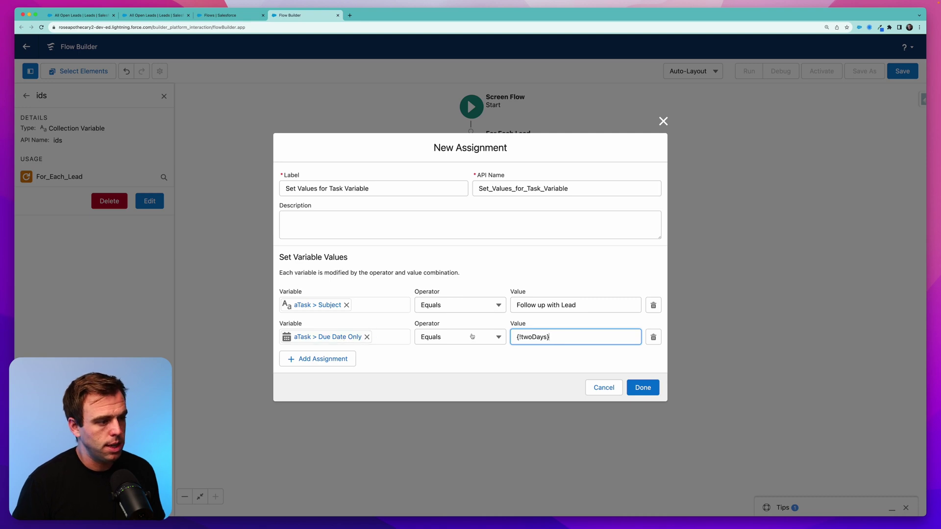
Step: Add a third row setting aTask Assigned To ID to {!$User.Id}
click(317, 359)
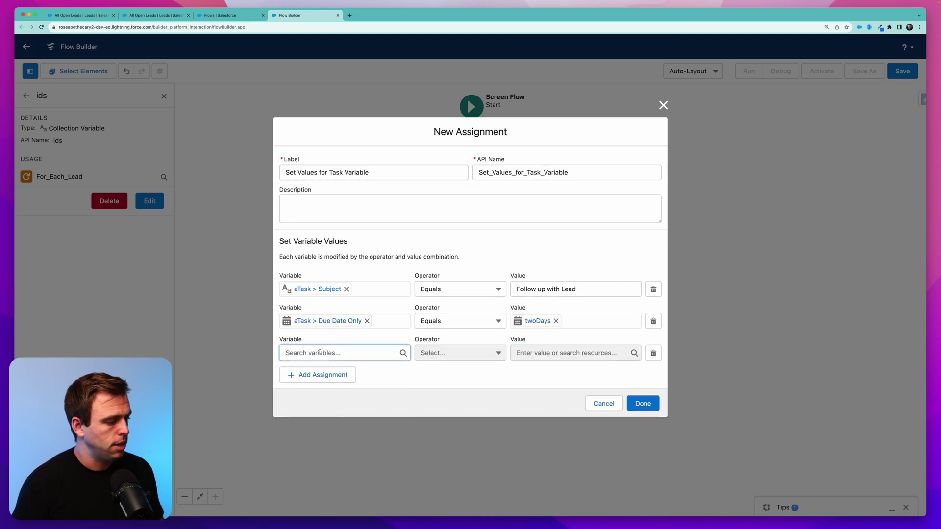
text(assig)
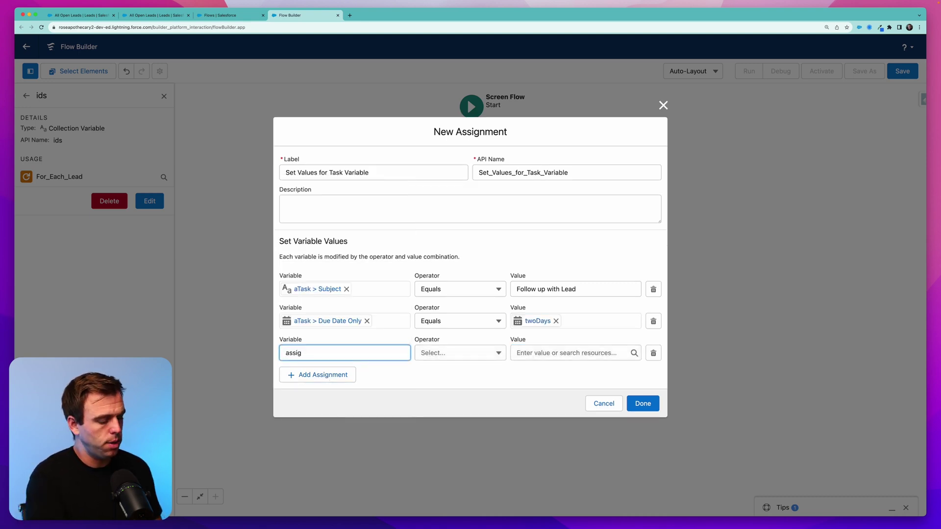
key(BackSpace)
key(BackSpace)
key(BackSpace)
key(BackSpace)
key(BackSpace)
text(ata)
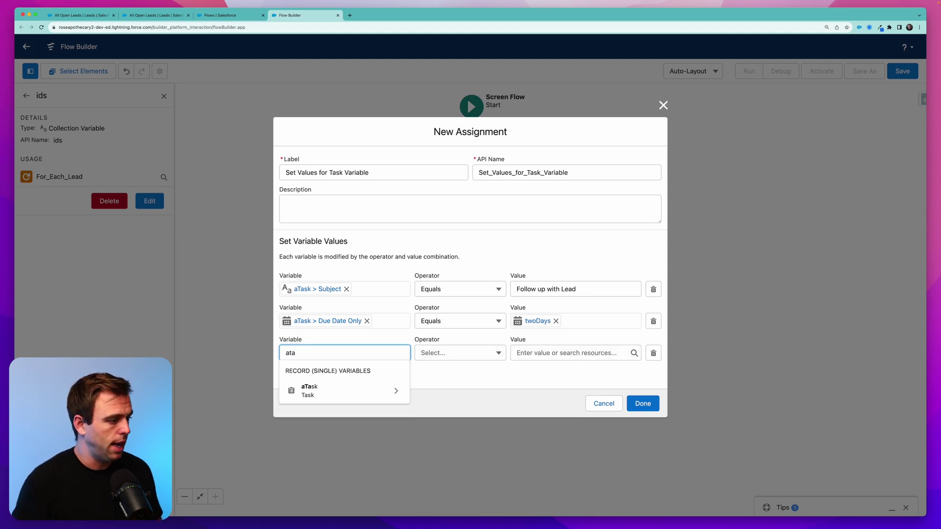
click(313, 389)
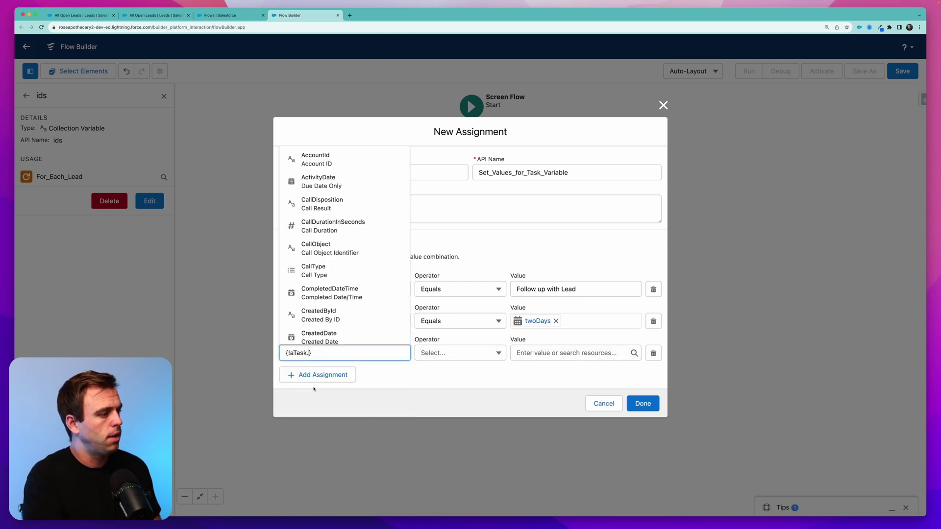
text(ass)
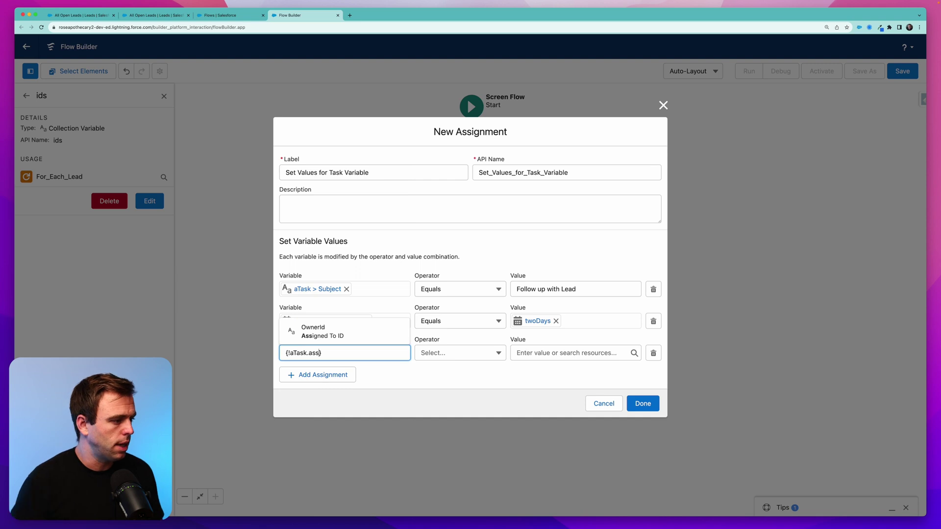
click(316, 331)
click(544, 353)
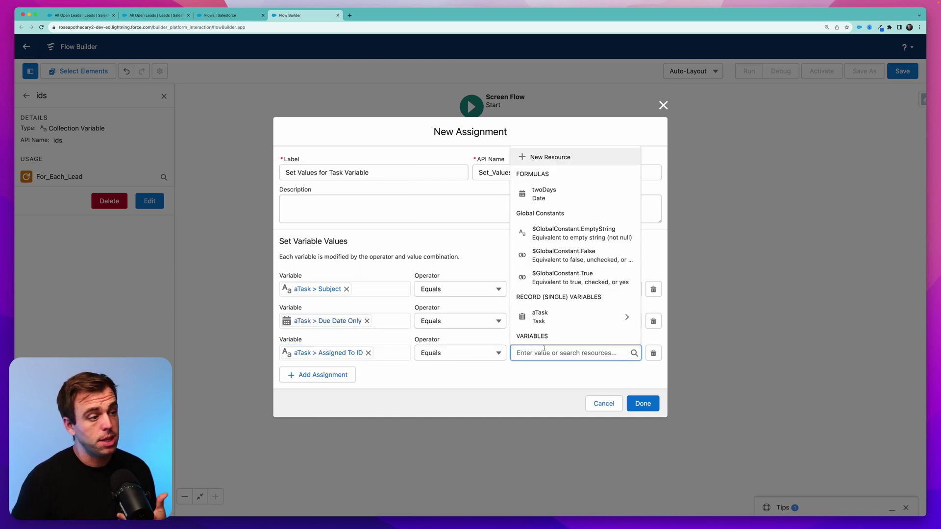
scroll(584, 268, down, 5)
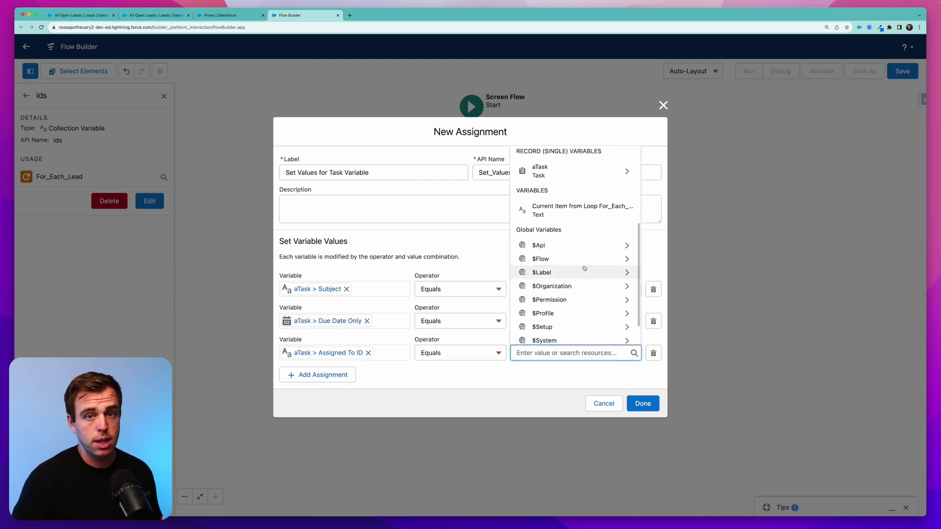
scroll(584, 268, down, 2)
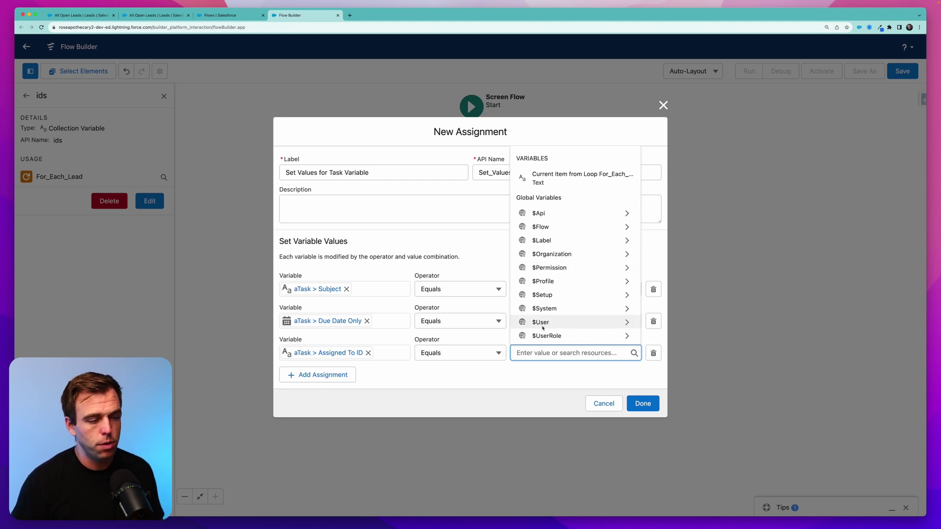
click(542, 323)
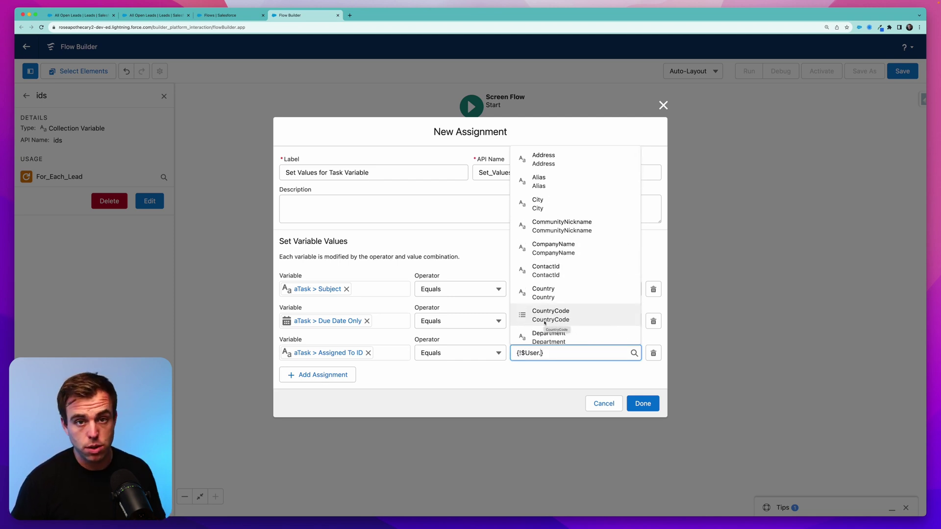
scroll(544, 322, down, 3)
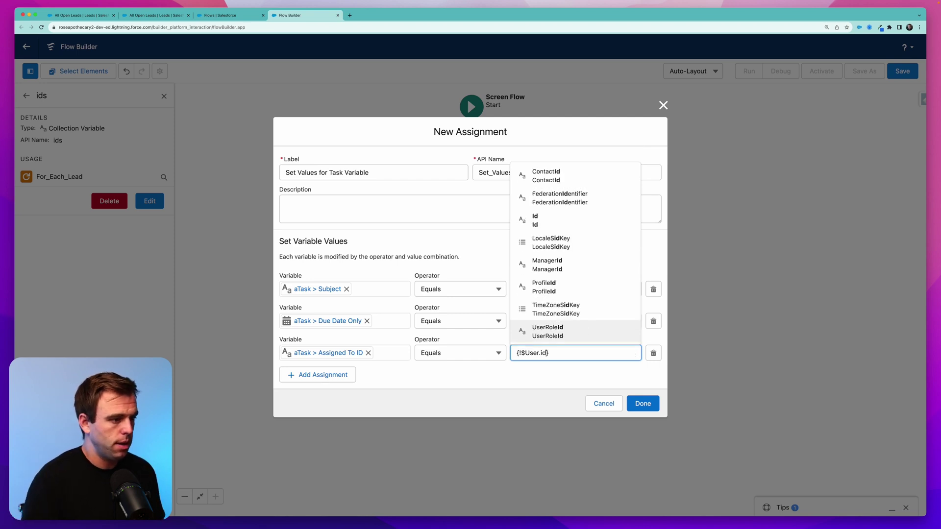
click(557, 221)
click(329, 375)
Step: Set the fourth row's aTask Status to Not Started
text(st)
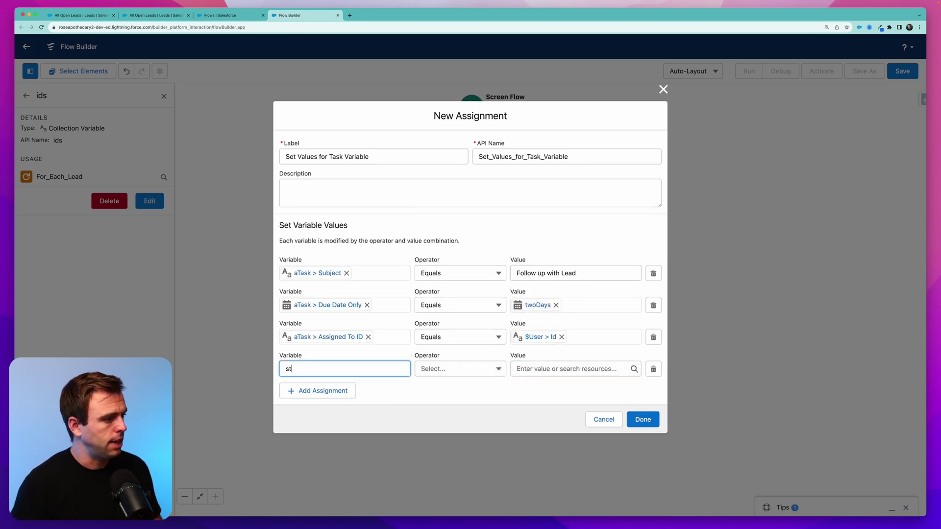
key(BackSpace)
key(BackSpace)
text(at)
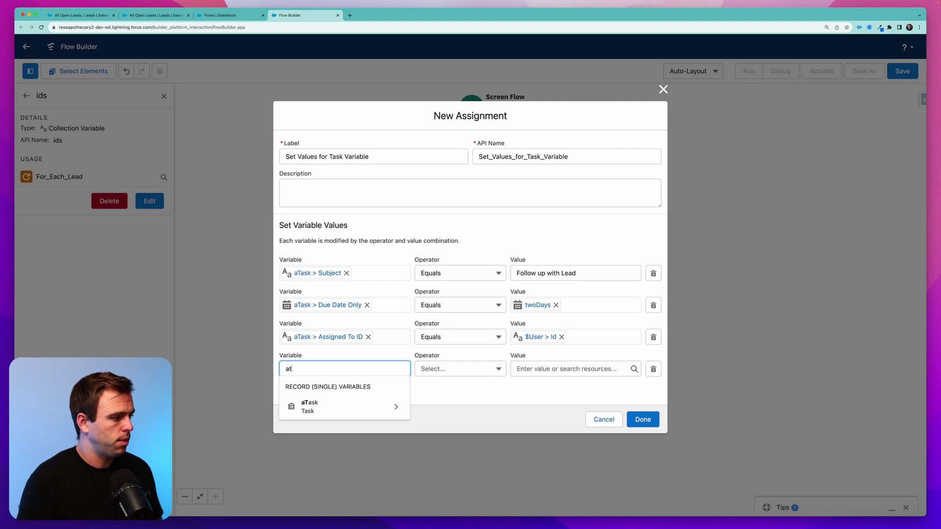
click(310, 406)
text(statu)
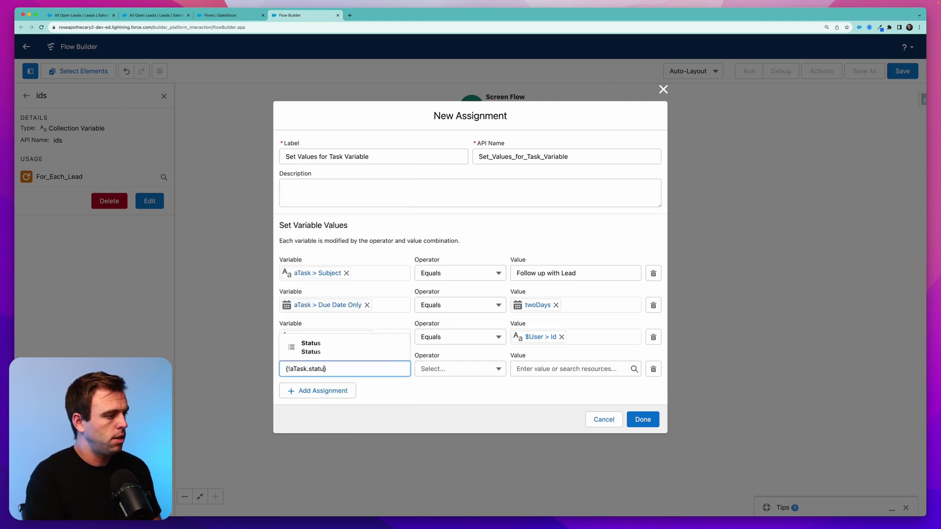
key(Return)
click(553, 369)
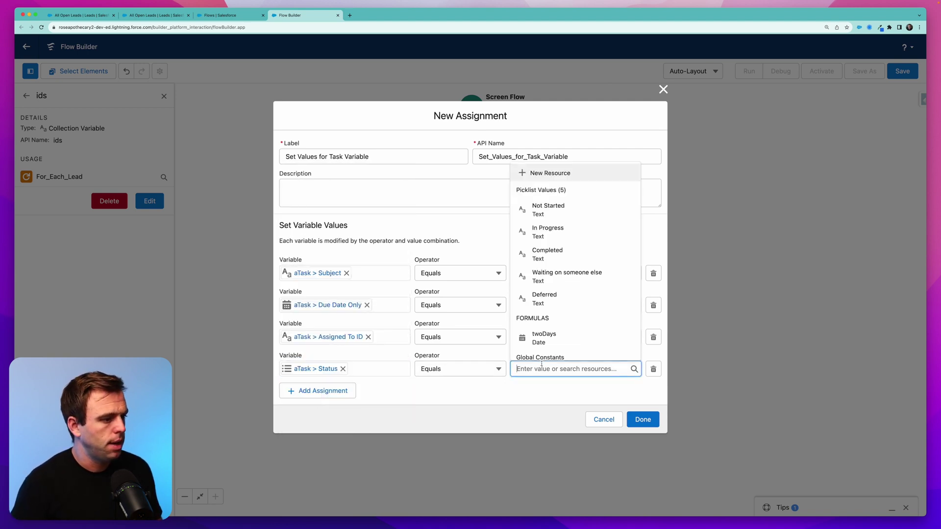
click(564, 213)
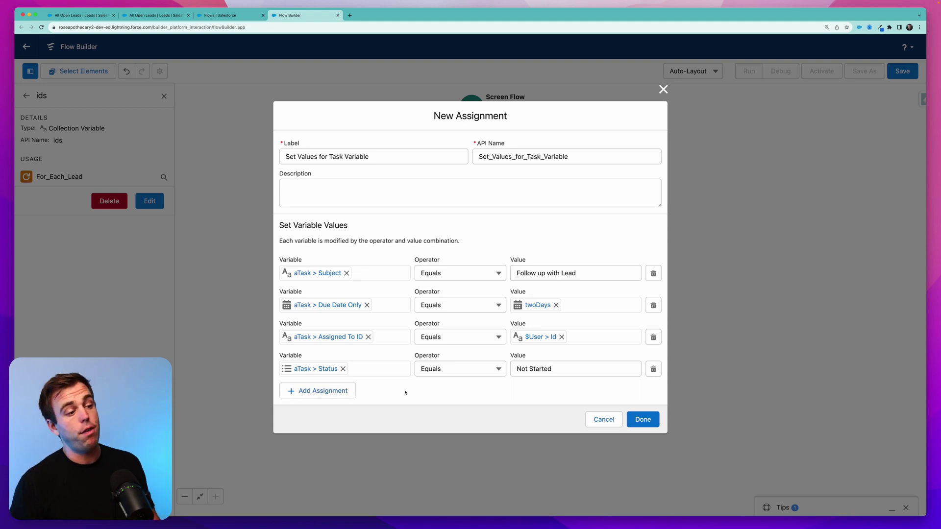
Step: Set aTask Name ID (WhoId) to the For_Each_Lead current item and save the assignment
click(324, 395)
click(309, 385)
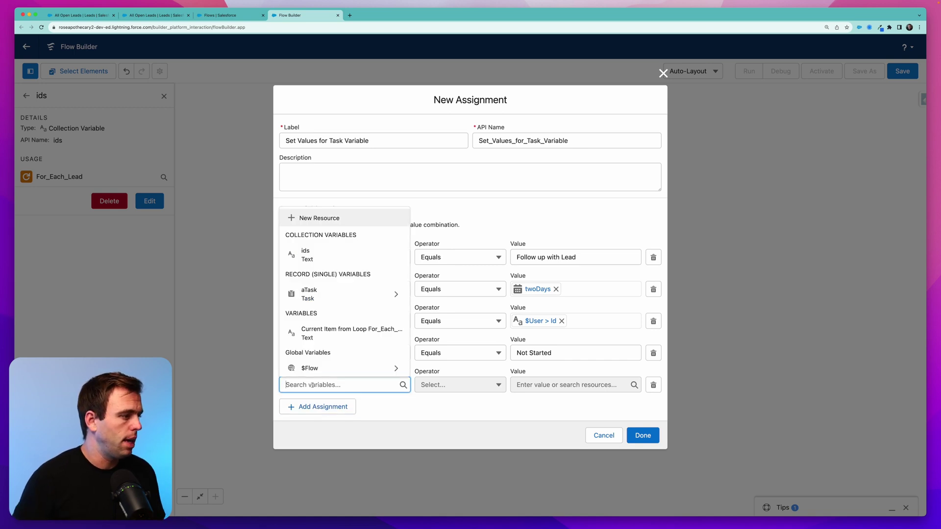
click(324, 300)
text(who)
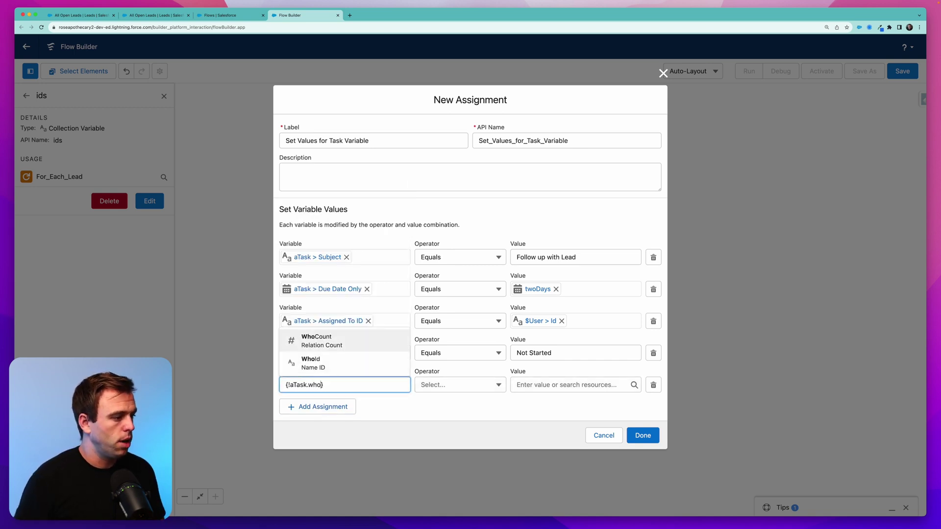
click(321, 365)
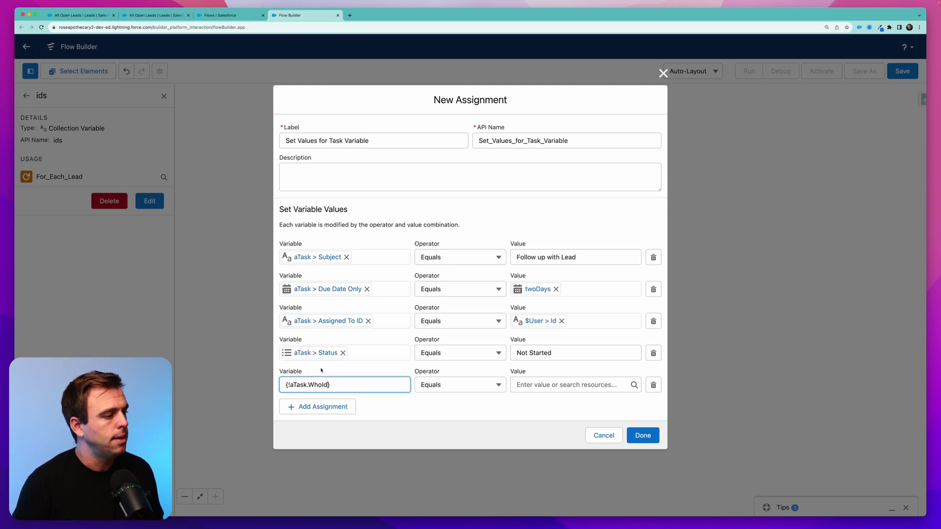
click(526, 385)
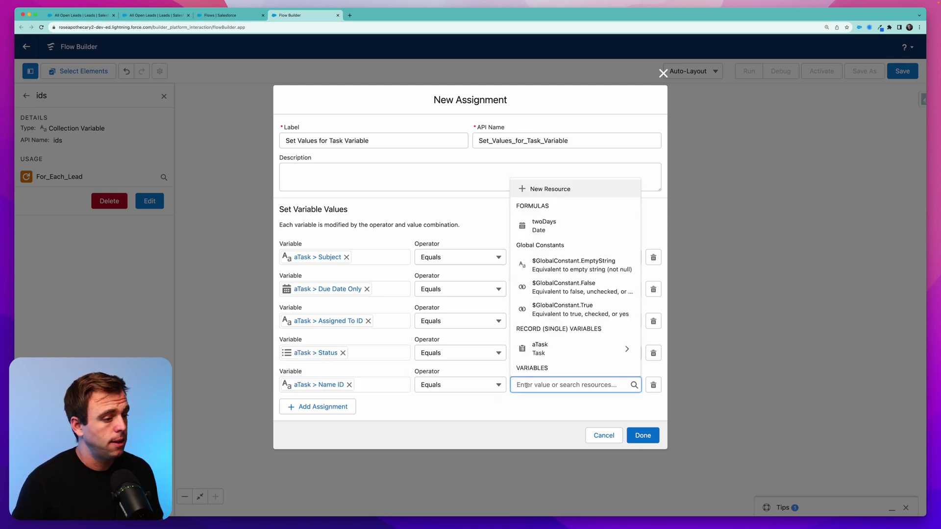
scroll(553, 256, down, 4)
scroll(552, 256, down, 2)
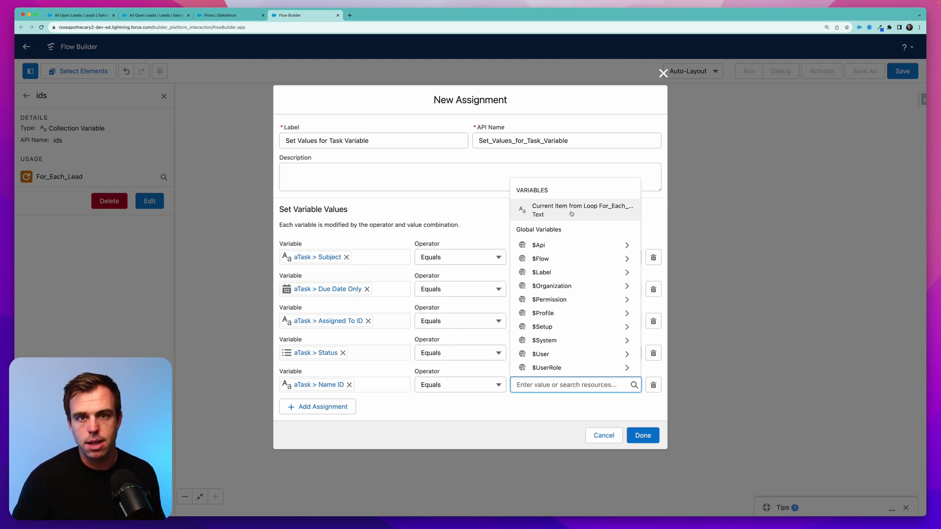
click(571, 213)
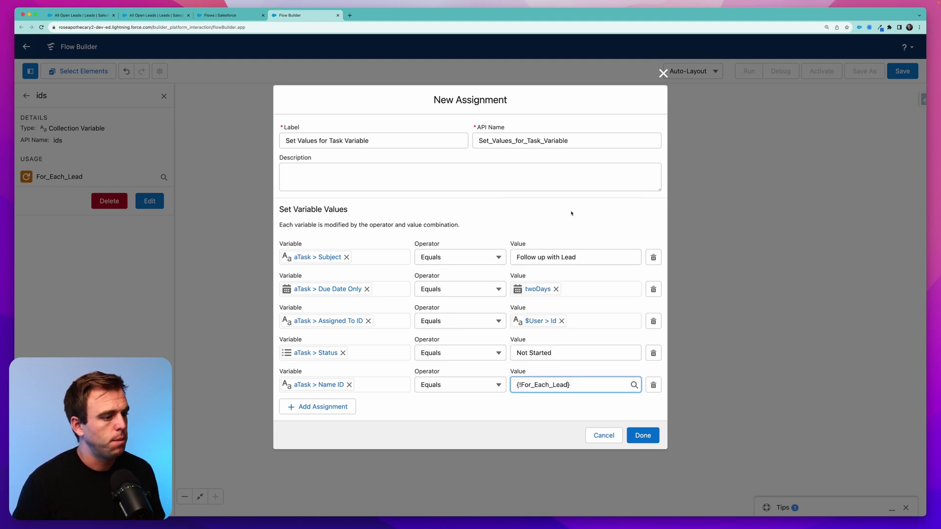
click(516, 419)
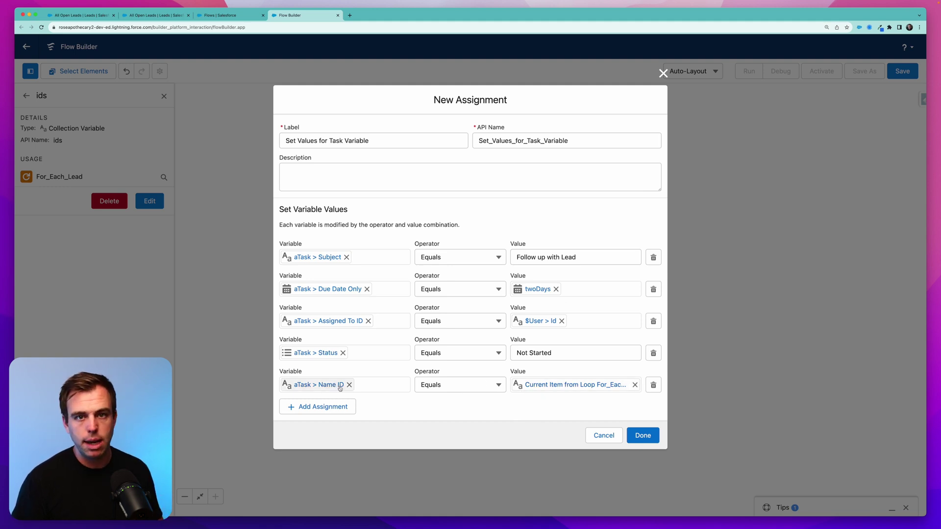
click(644, 435)
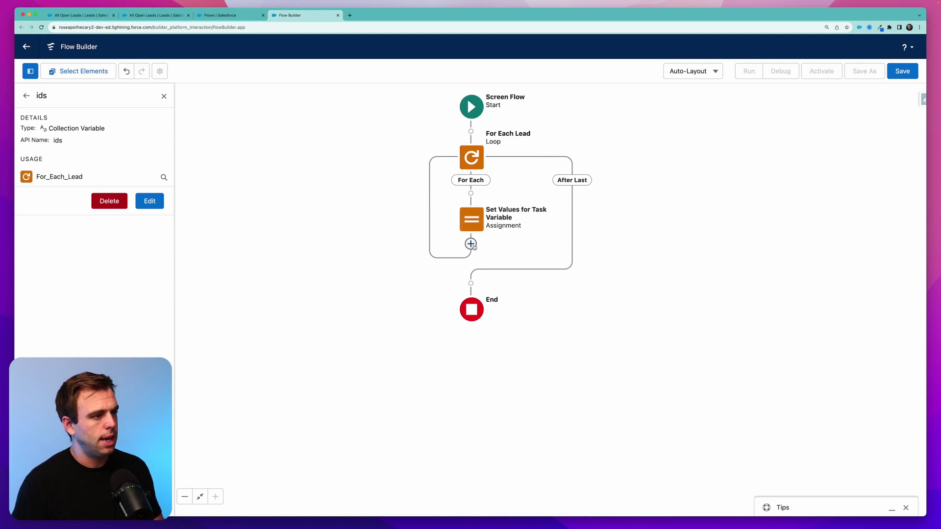
Step: Add an 'Add Task to Collection' assignment after the task values assignment
click(471, 244)
click(427, 406)
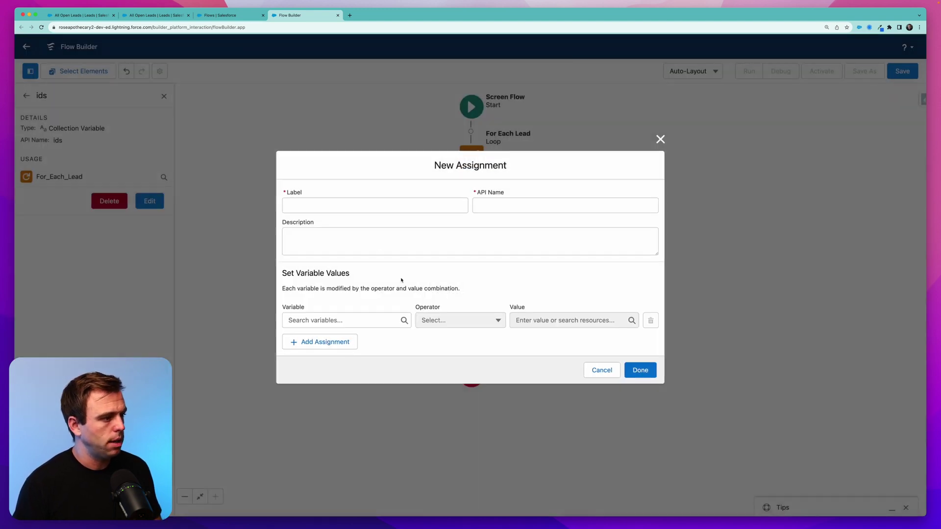
text(Ade)
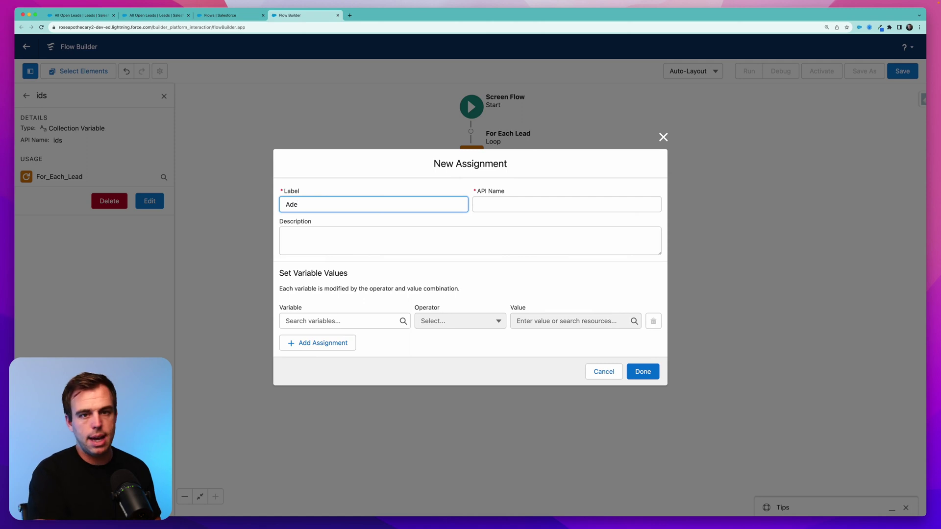
text(d Task to Collection)
click(313, 321)
Step: Create theTasks, a Task record variable allowing multiple values, as the assignment's variable
click(310, 338)
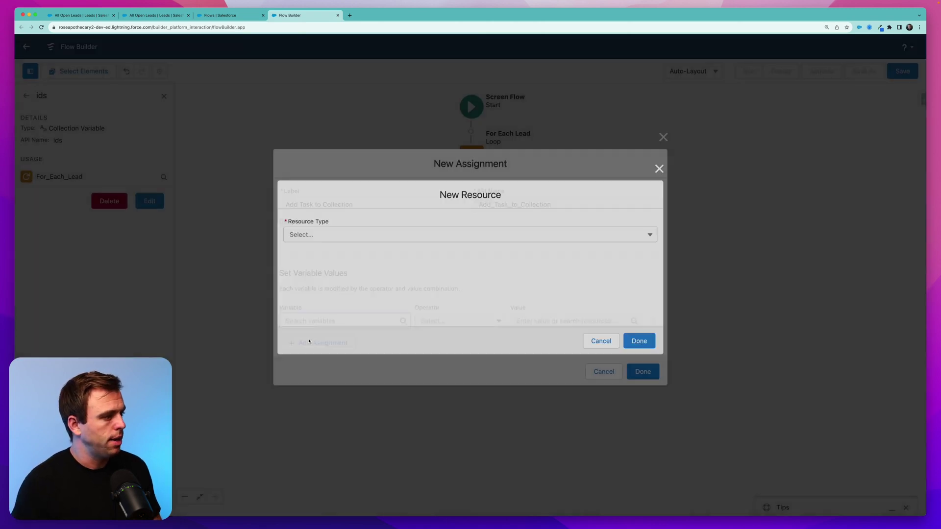
click(308, 235)
click(314, 255)
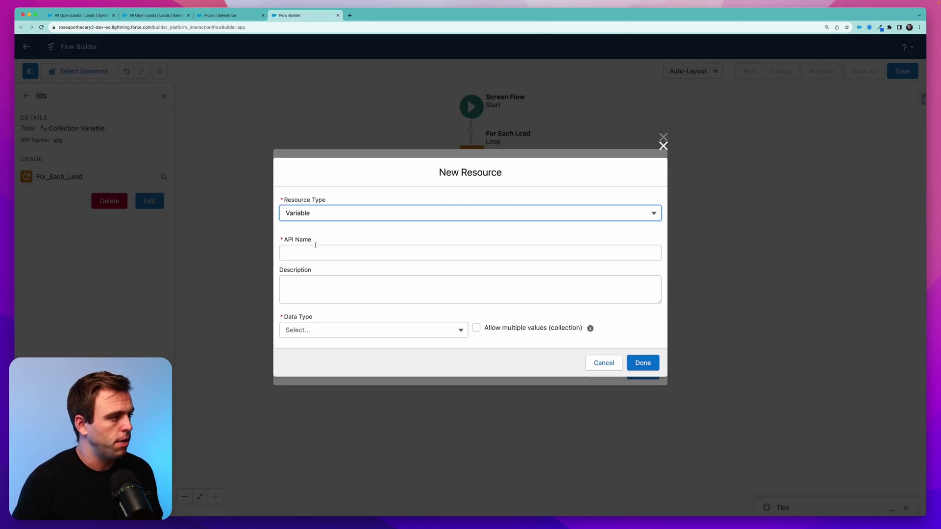
click(314, 251)
text(T)
key(BackSpace)
text(theTasks)
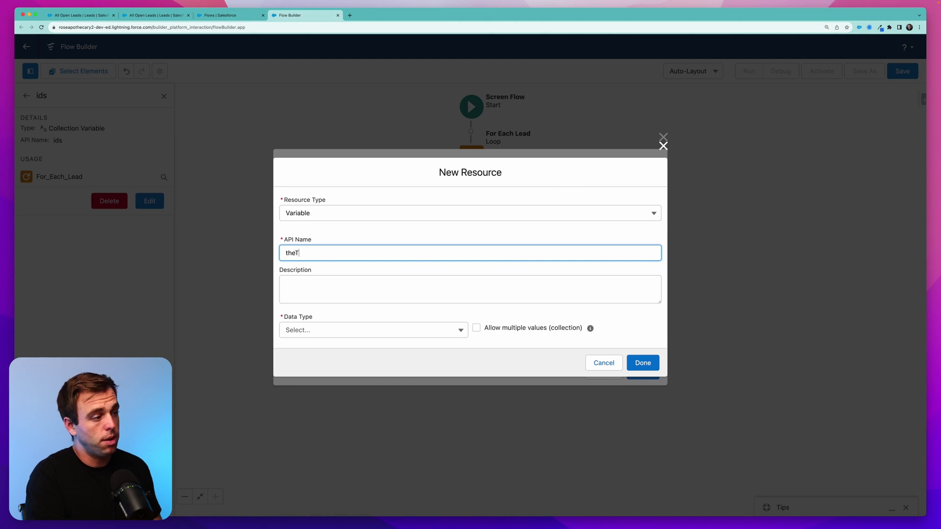
key(Tab)
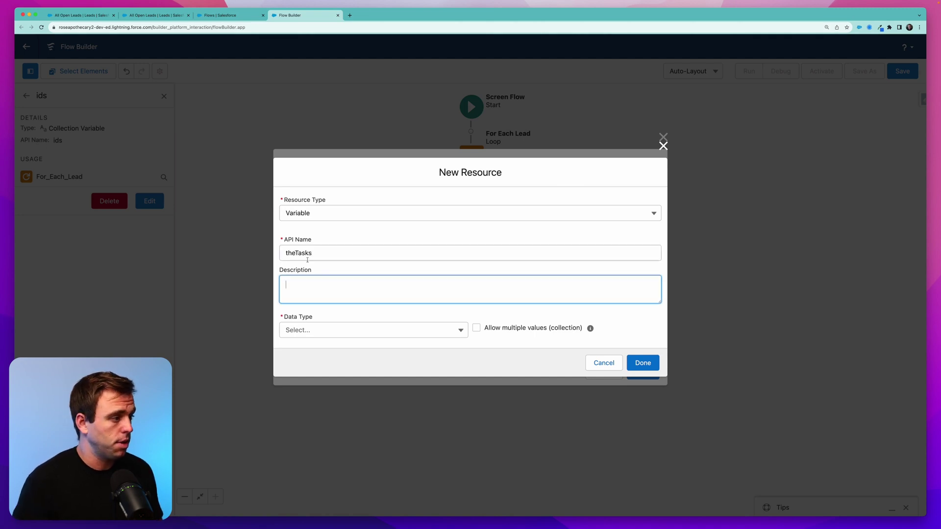
click(307, 324)
click(330, 168)
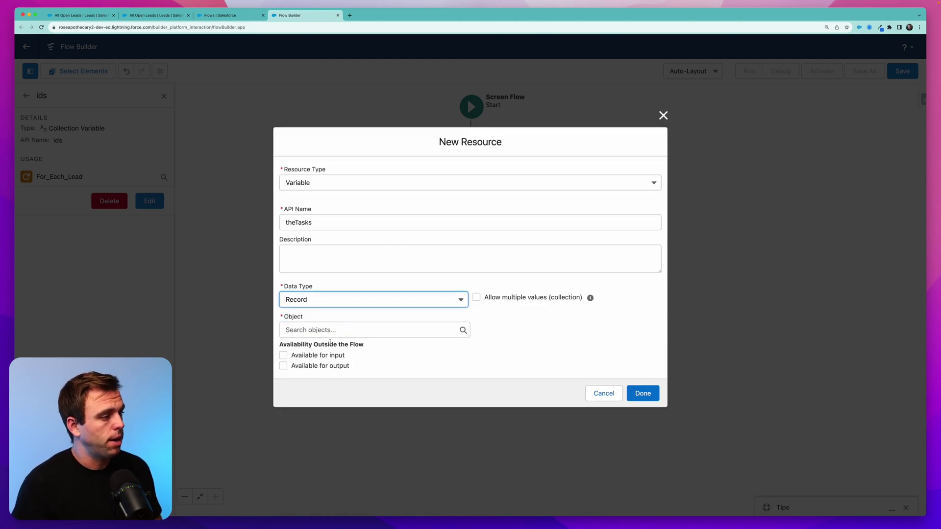
click(329, 331)
text(tas)
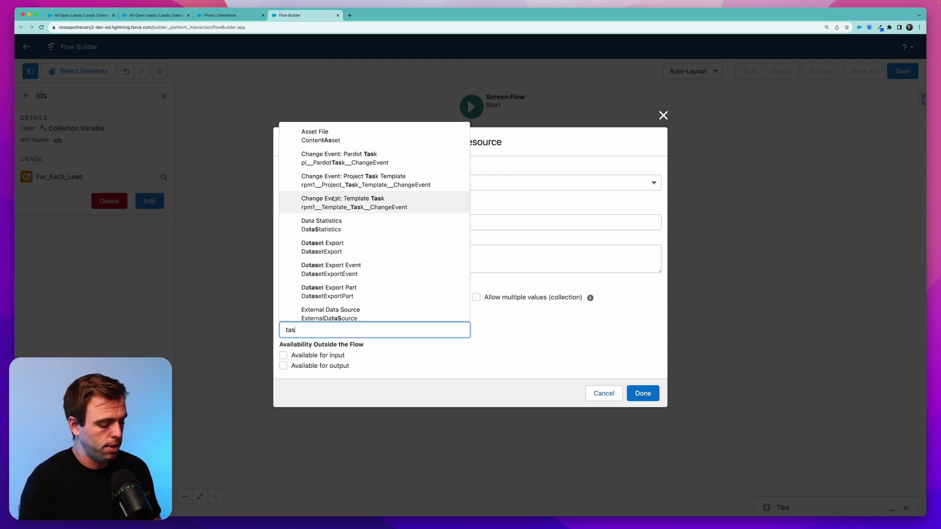
key(BackSpace)
key(BackSpace)
text(ask)
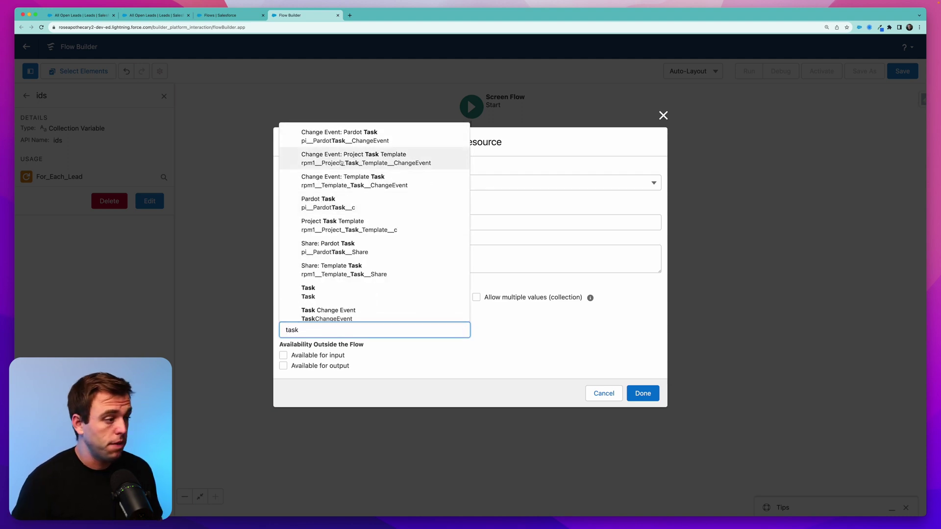
click(330, 291)
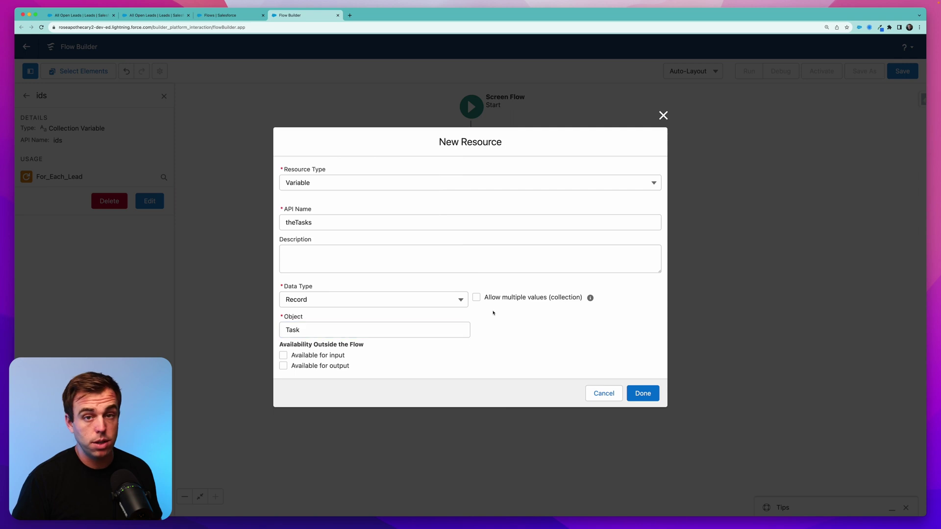
click(480, 298)
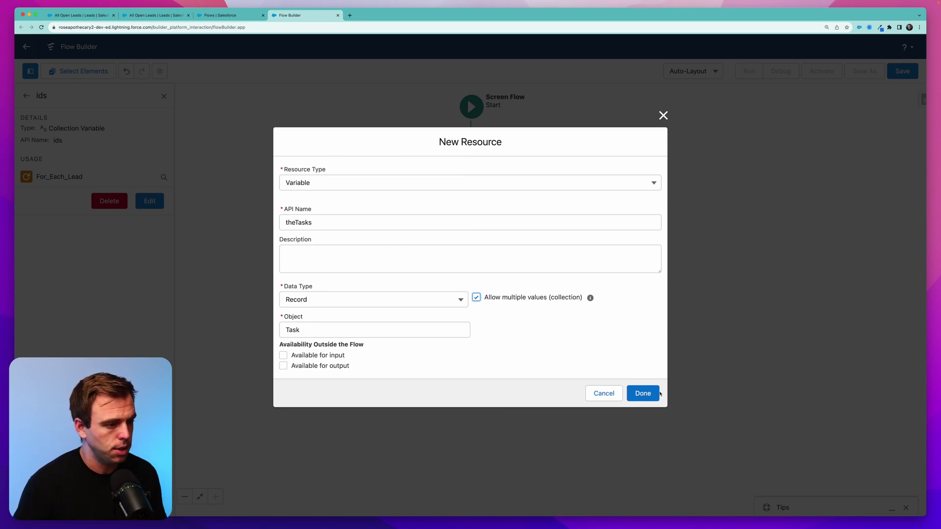
click(656, 393)
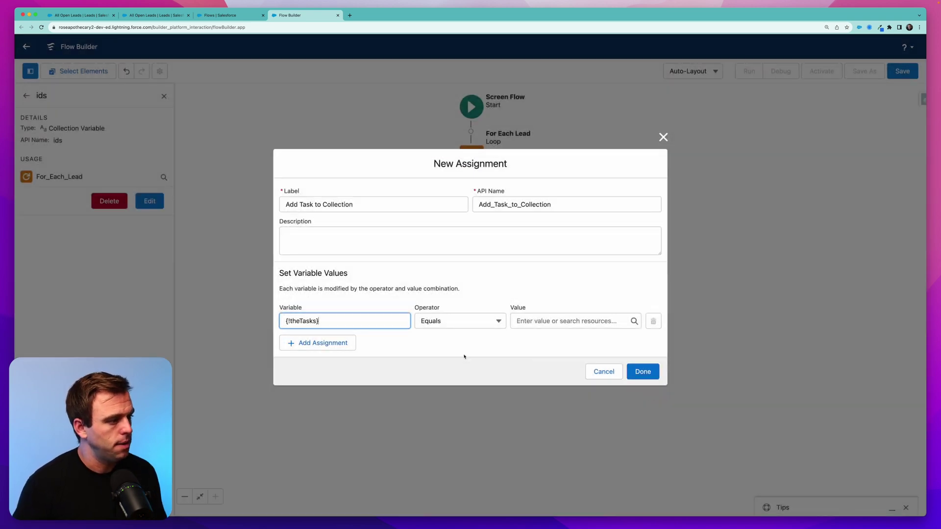
Step: Set the assignment operator to Add with the whole aTask record as value, then save it
click(471, 324)
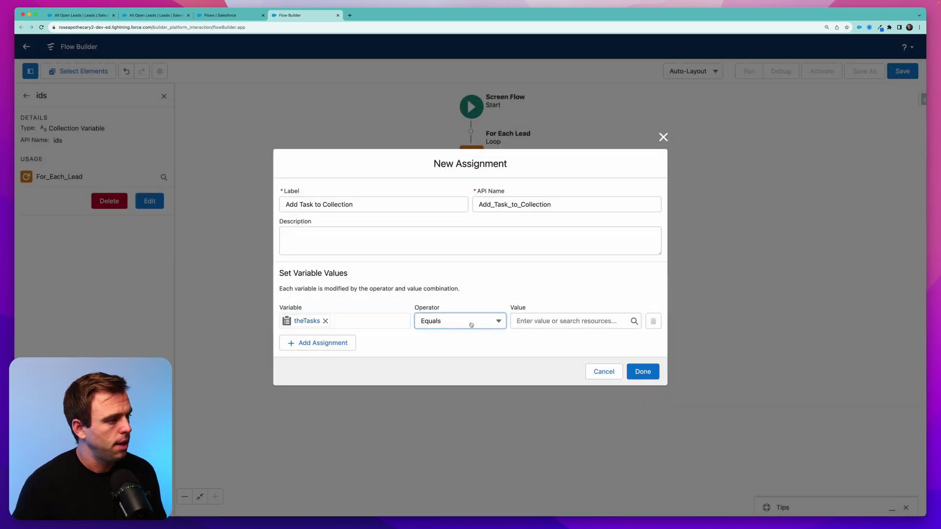
click(459, 359)
click(524, 320)
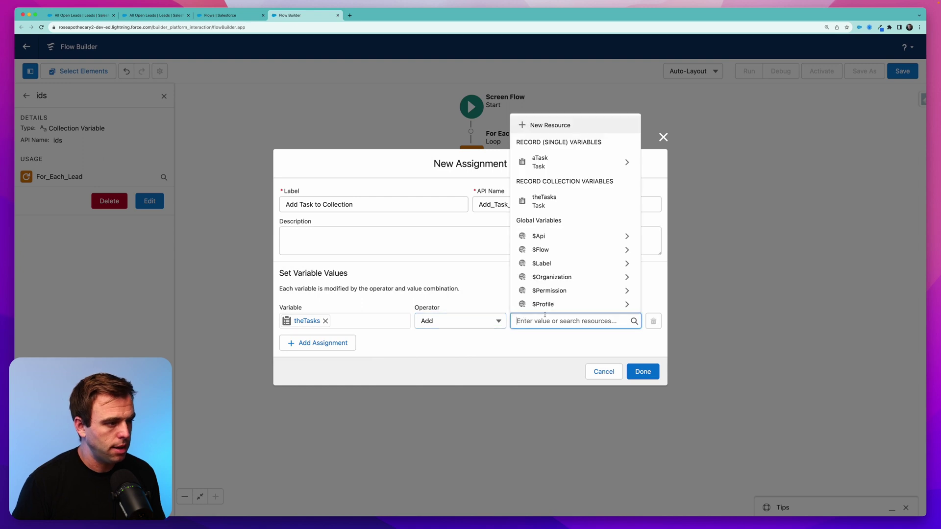
click(544, 165)
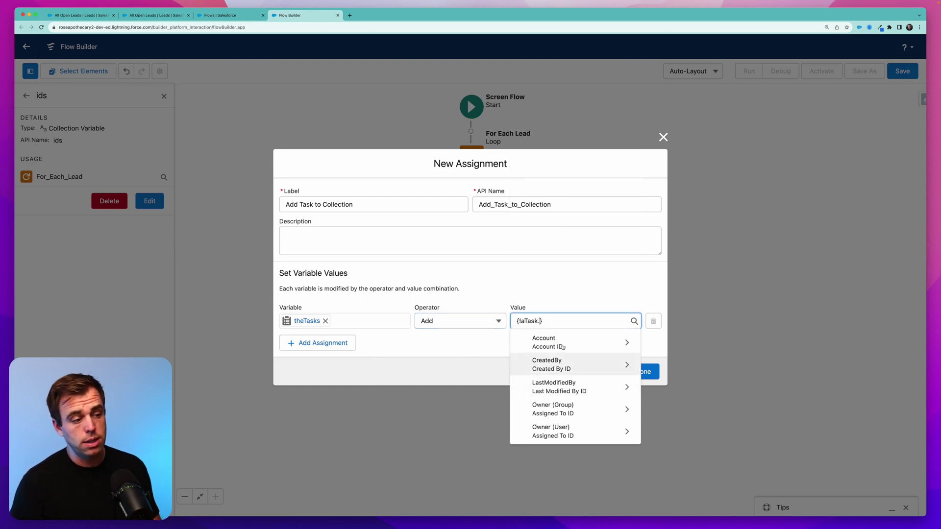
click(546, 285)
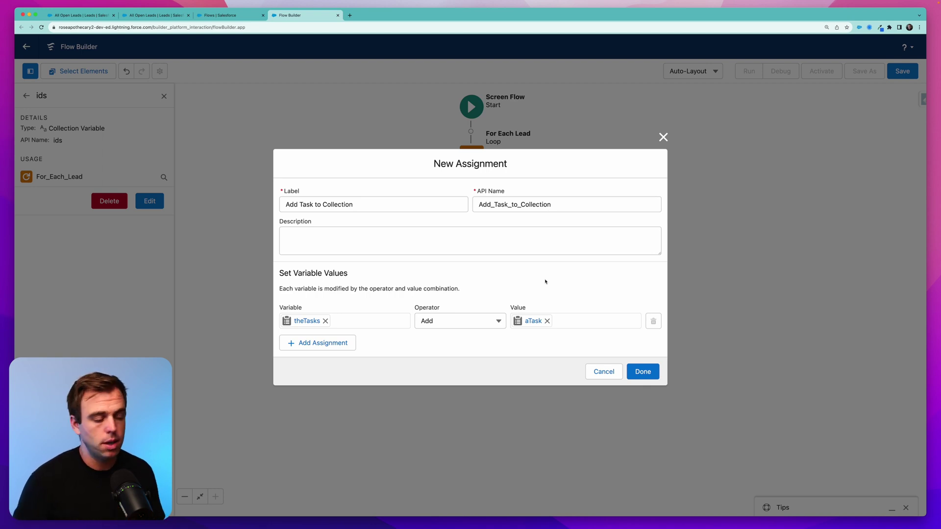
click(647, 371)
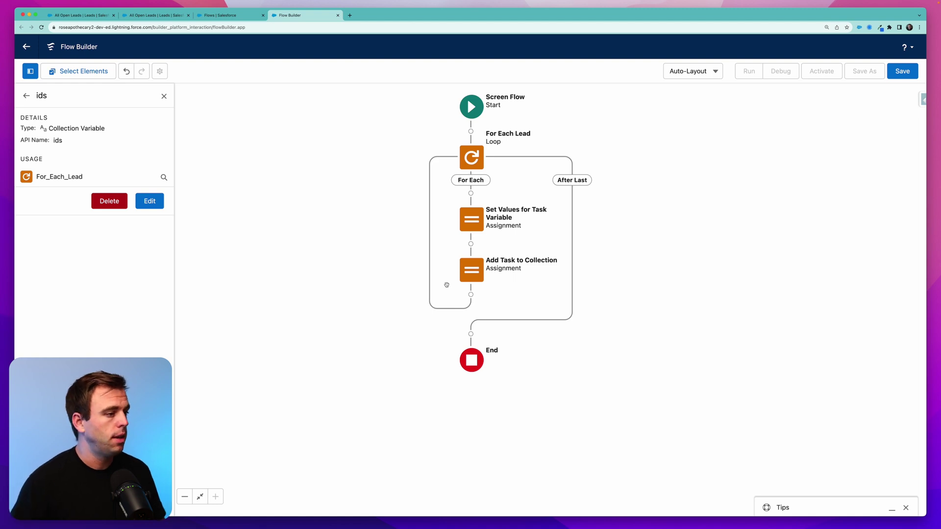
Step: Add a Create Records element 'Create Tasks' after the loop, creating multiple records from theTasks
click(471, 334)
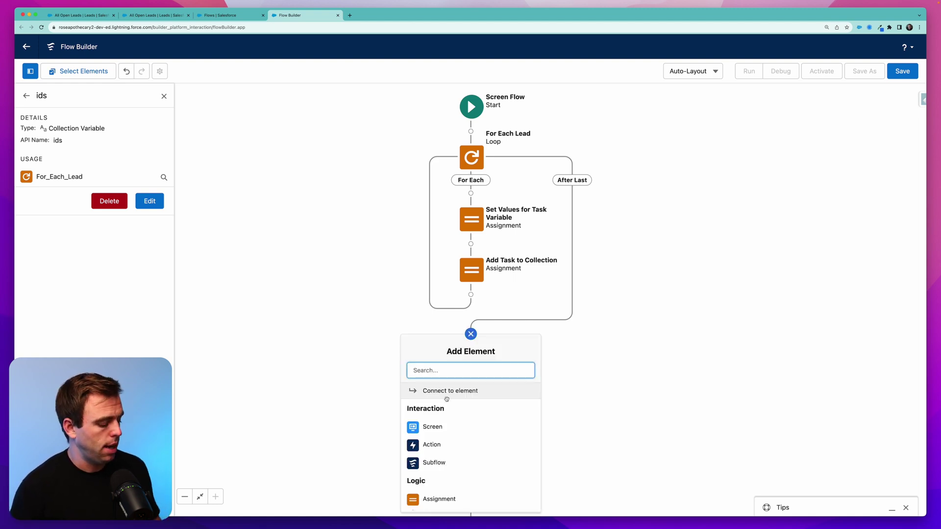
text(create)
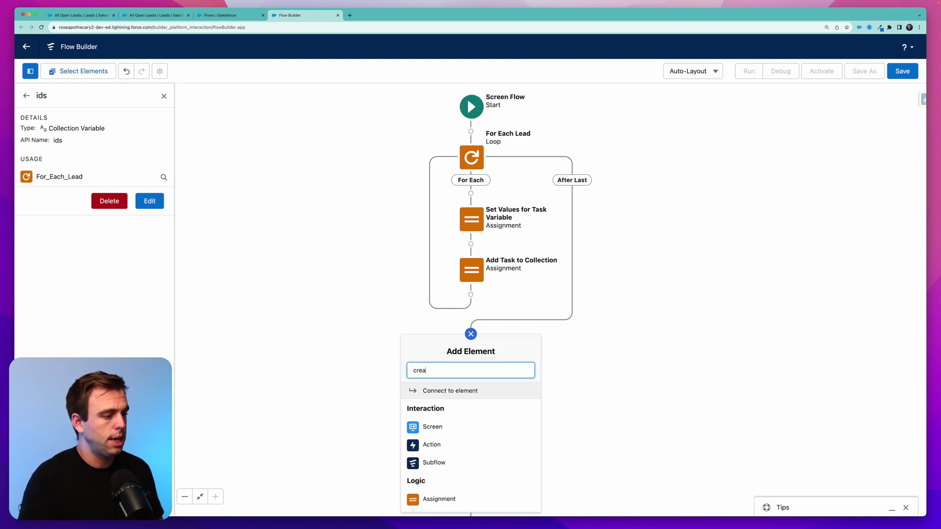
click(443, 391)
text(Create Tasks)
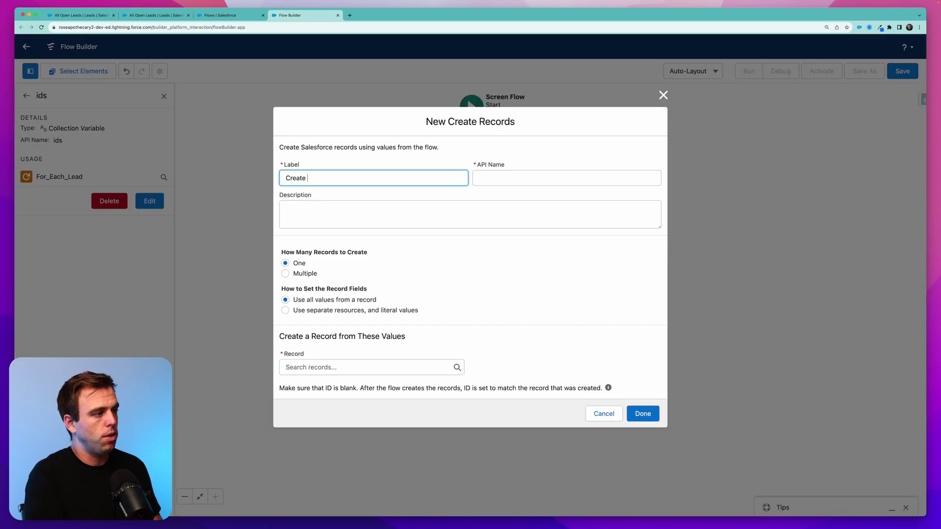
key(Tab)
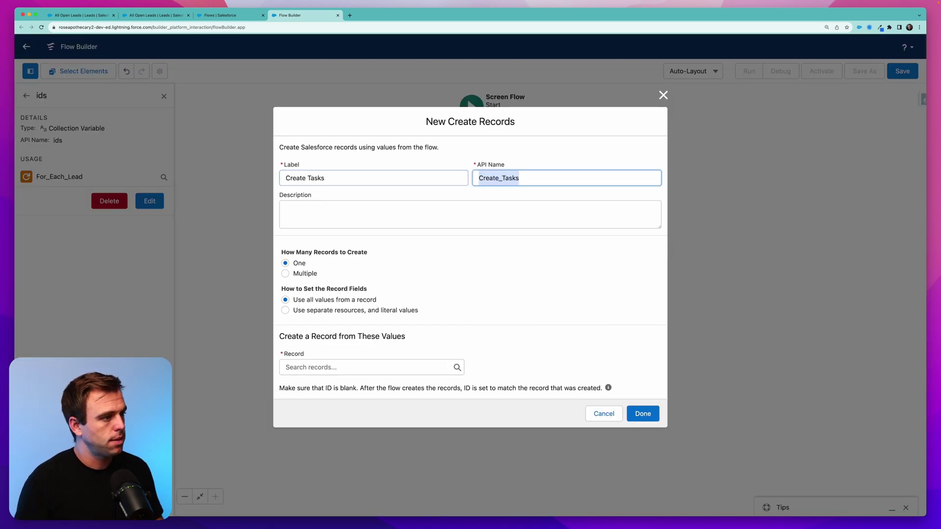
click(285, 275)
click(321, 349)
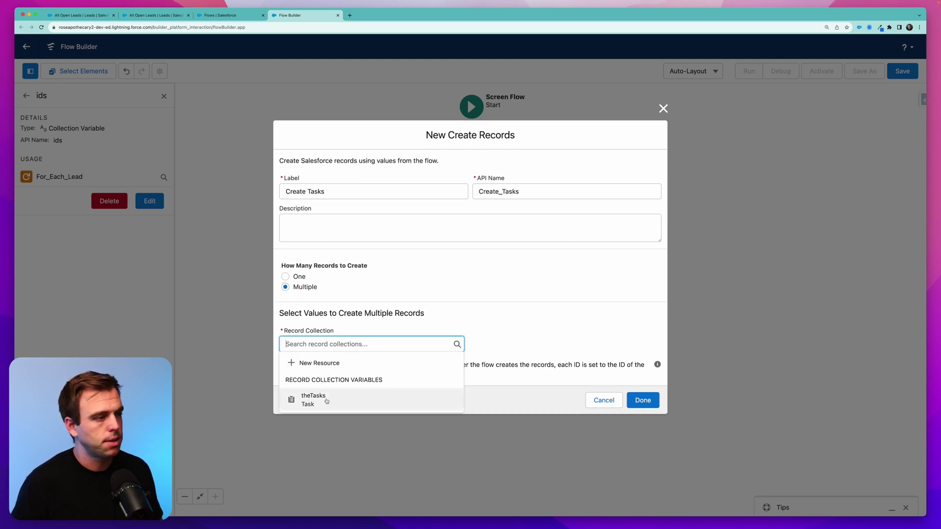
click(327, 401)
click(642, 400)
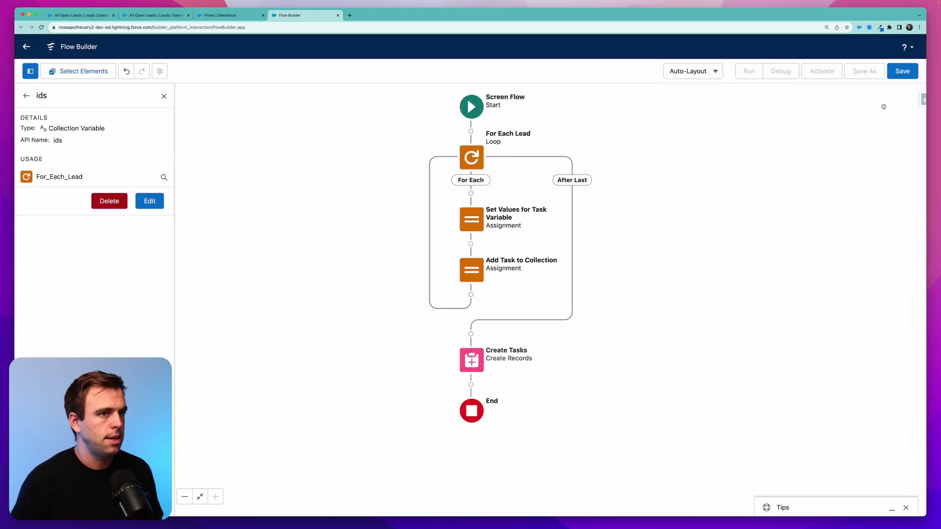
Step: Save the flow with label 'Lead - Create Follow Up Tasks' and its auto-filled API name, then activate it
click(902, 71)
click(381, 239)
text(Lea)
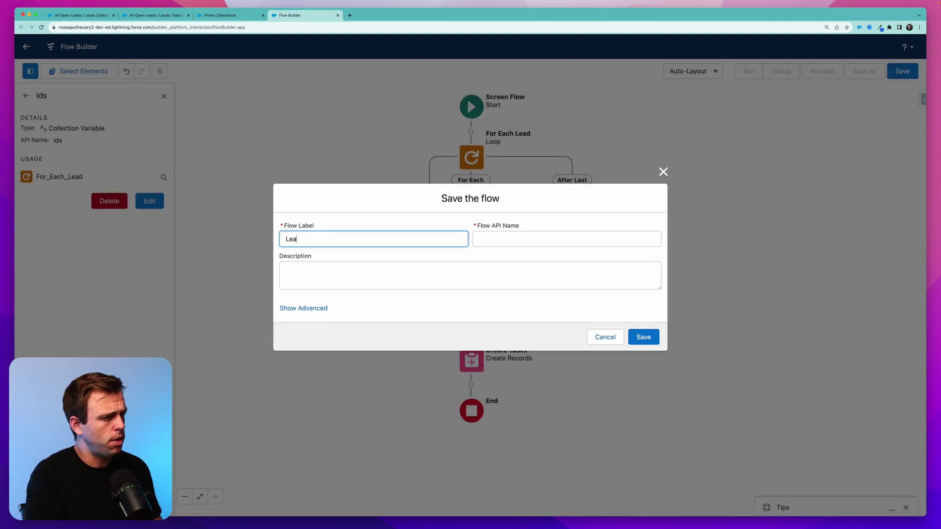
text(d - Create F)
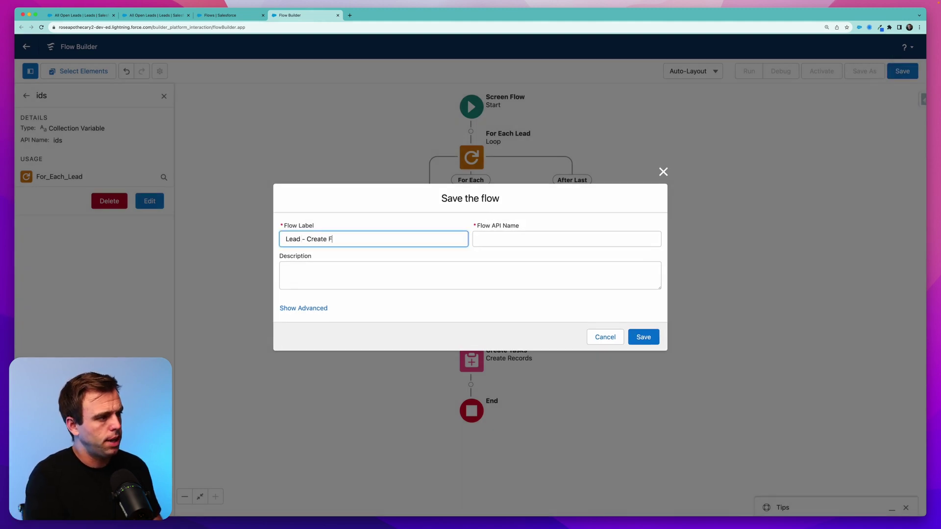
text(ollow Up Tasks)
click(508, 246)
key(super+c)
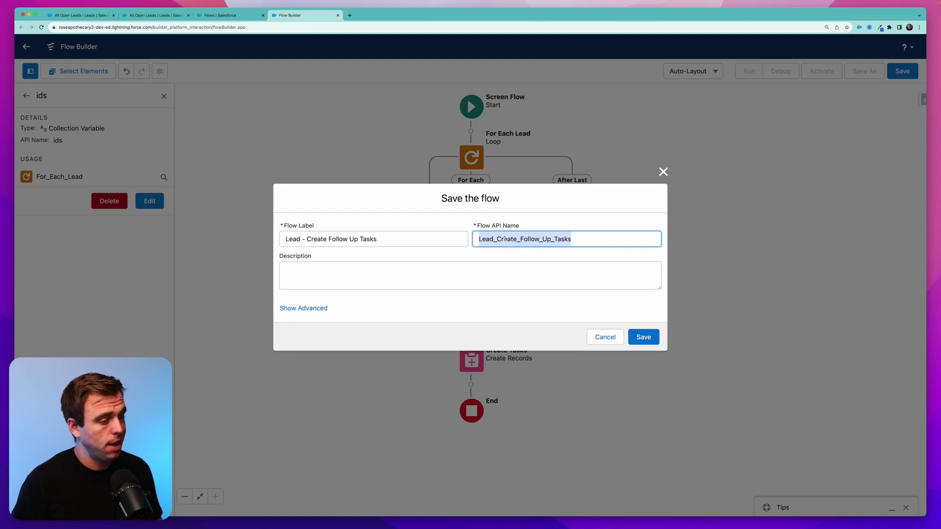
click(527, 308)
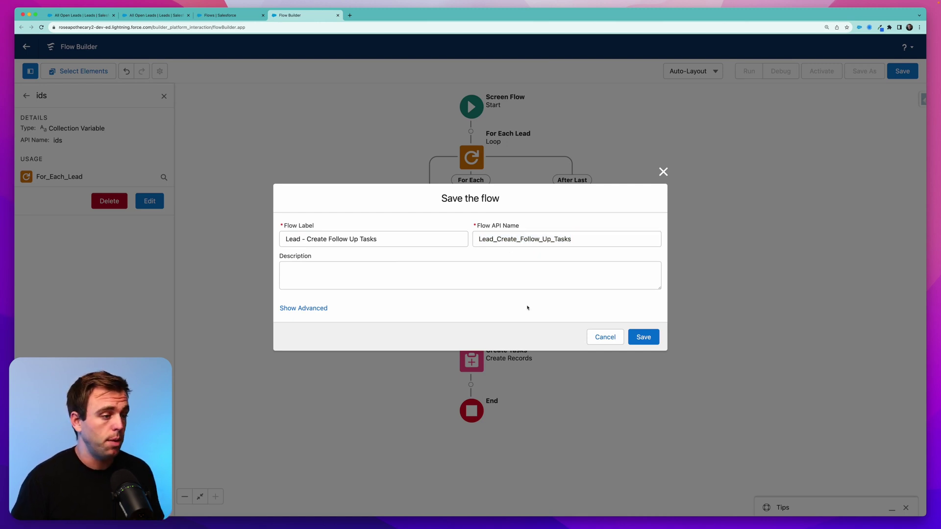
click(643, 338)
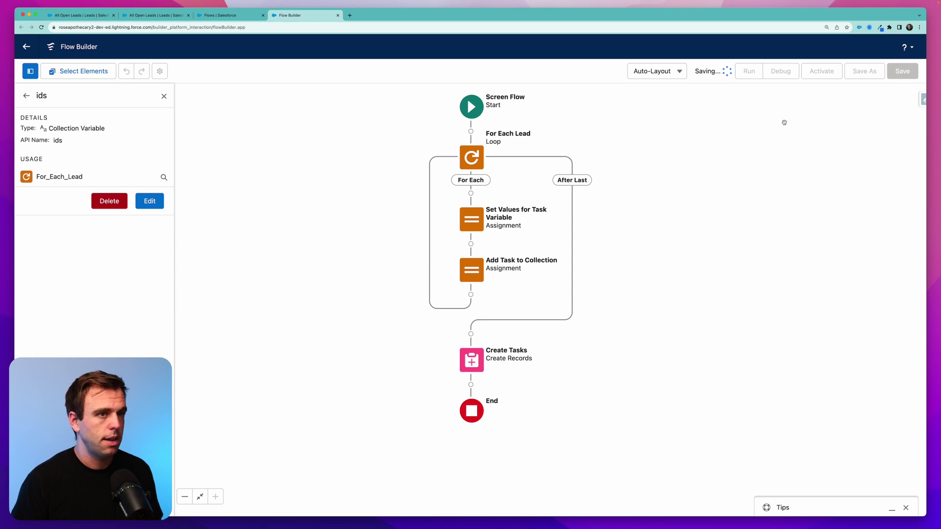
click(821, 71)
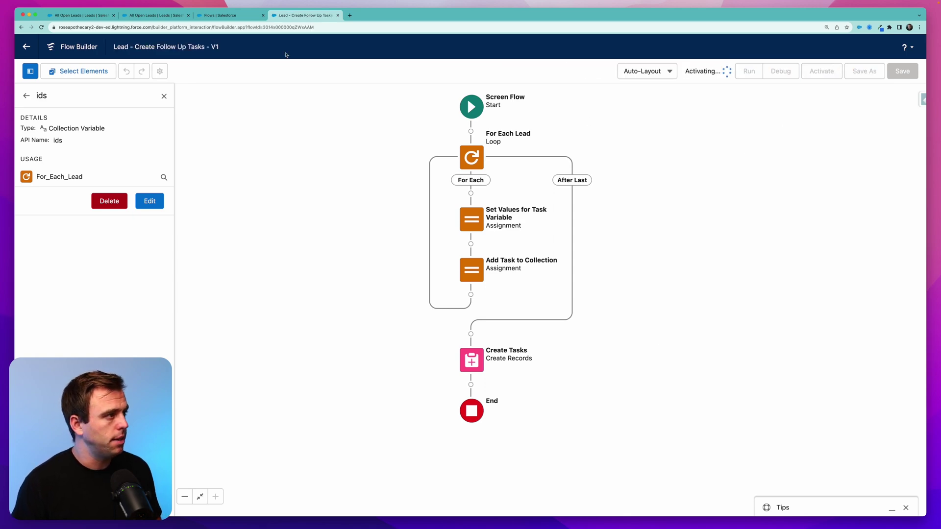
Step: Find the Lead object in Object Manager and open its Buttons, Links, and Actions page
click(221, 15)
click(149, 69)
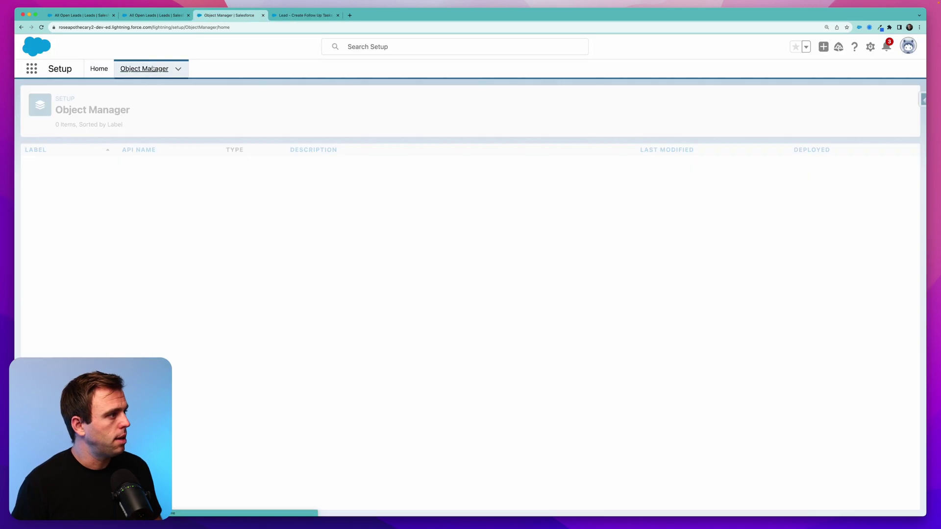
click(750, 101)
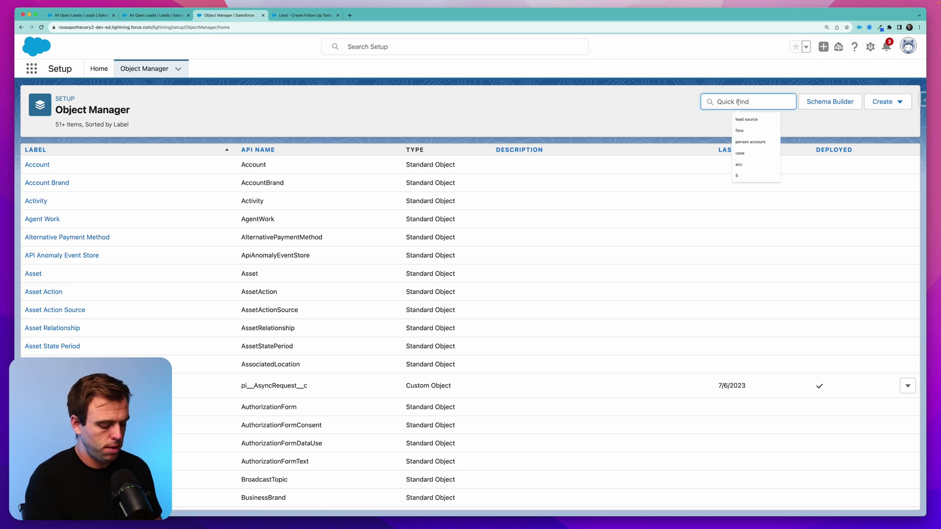
text(lead)
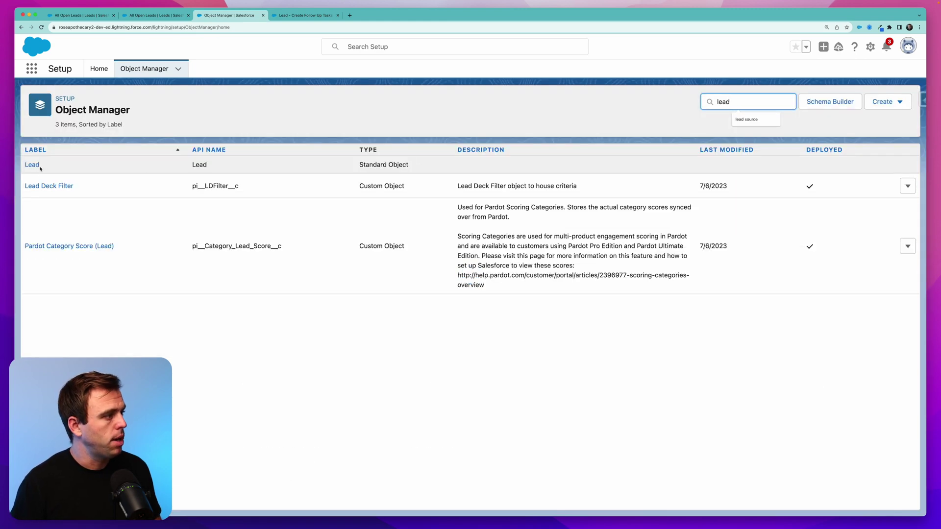
click(32, 165)
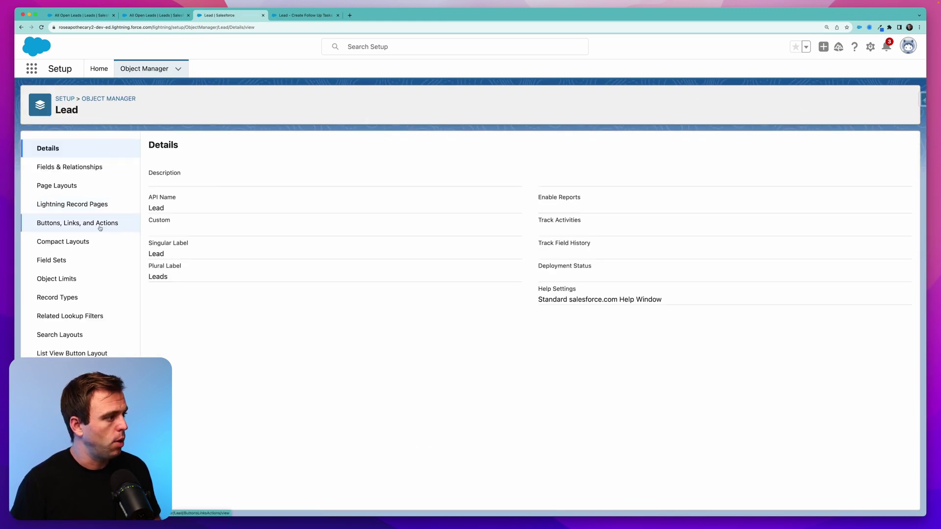
click(99, 221)
Step: Start a new List Button labelled 'Add Follow Up Task' with URL as the content source
click(878, 147)
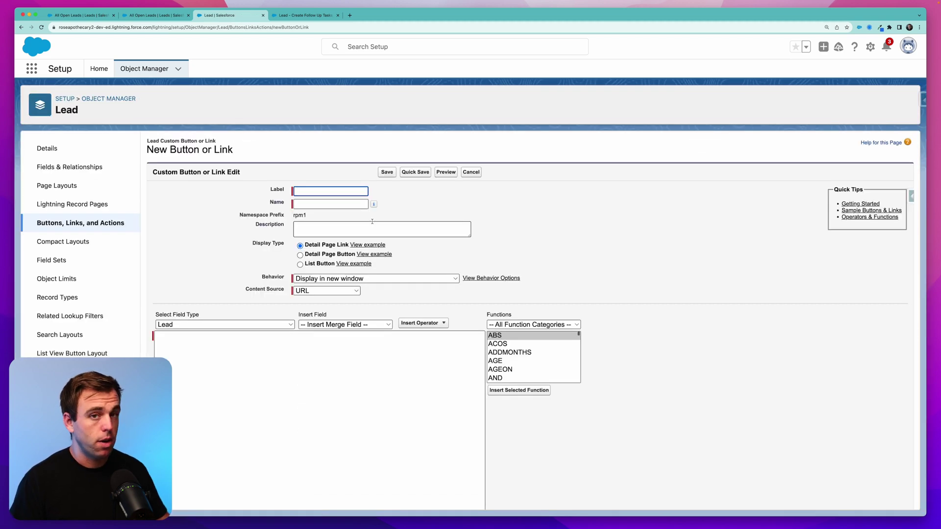
text(Add Follow Up Task)
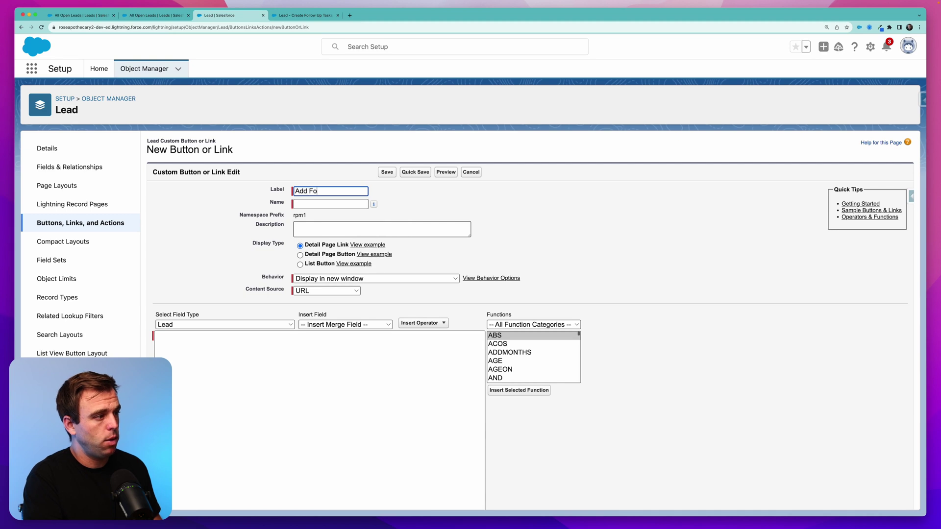
key(Tab)
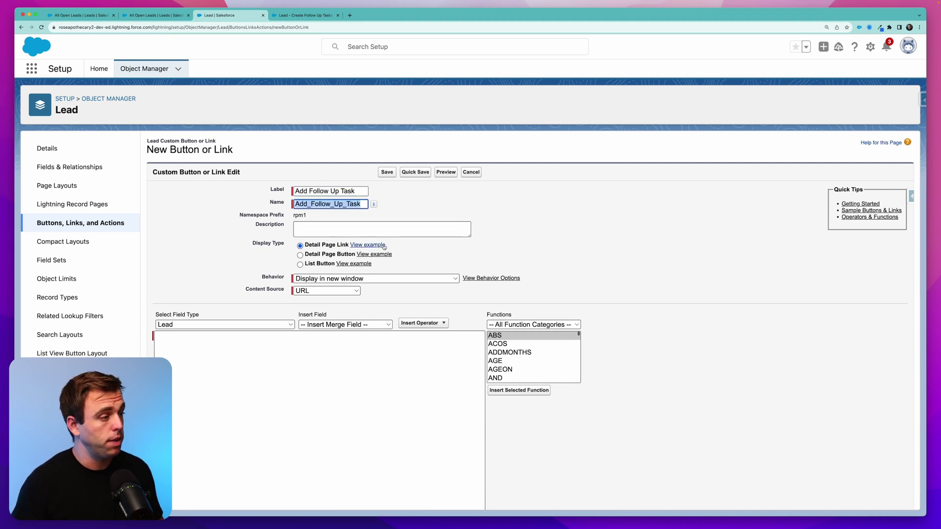
click(301, 265)
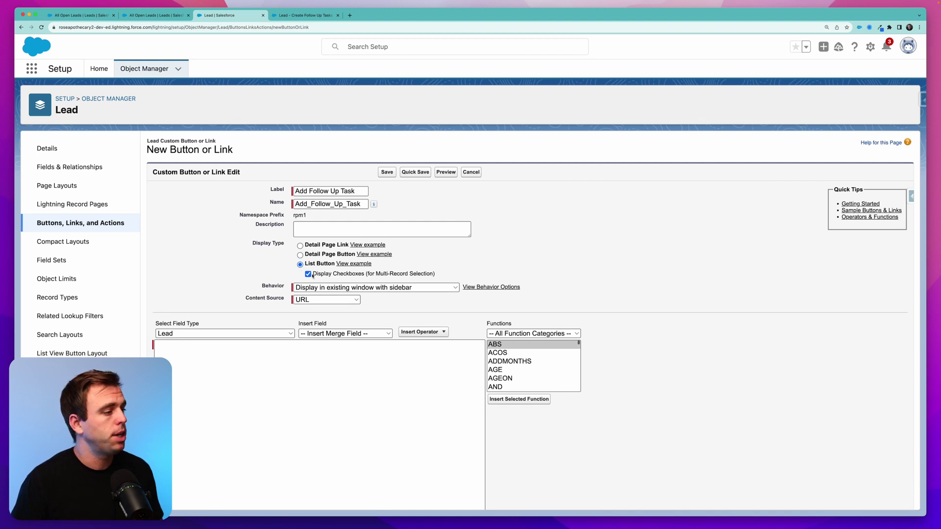
drag(368, 273, 433, 277)
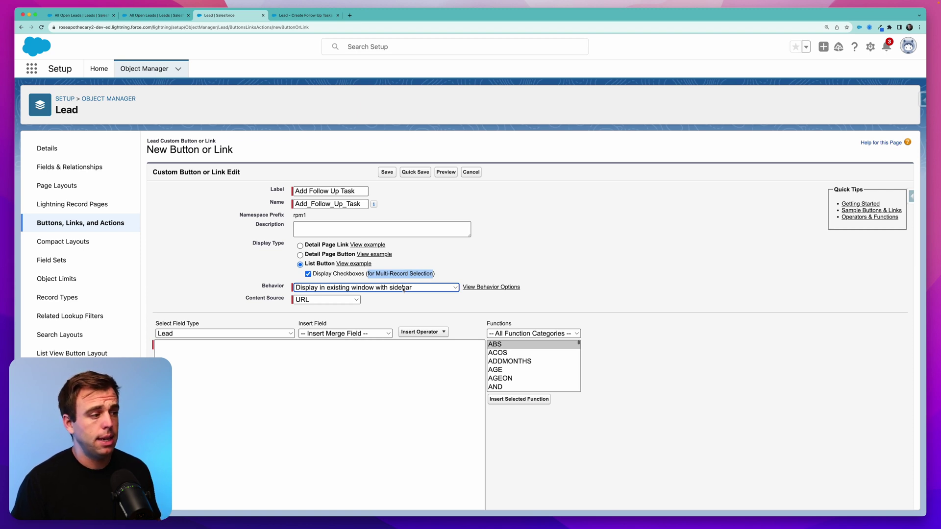
click(340, 301)
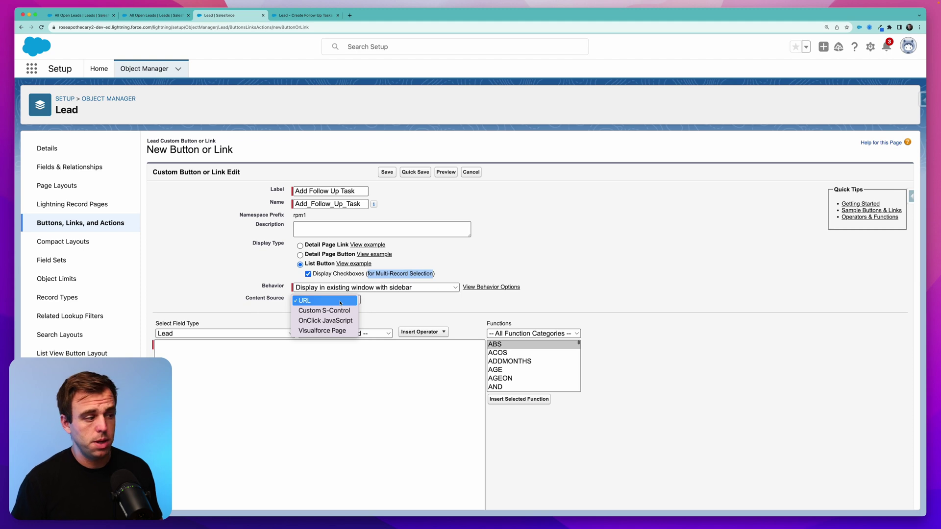
click(340, 300)
Step: Set the button URL to /flow/Lead_Create_Follow_Up_Tasks, check its syntax, and save the button
click(250, 351)
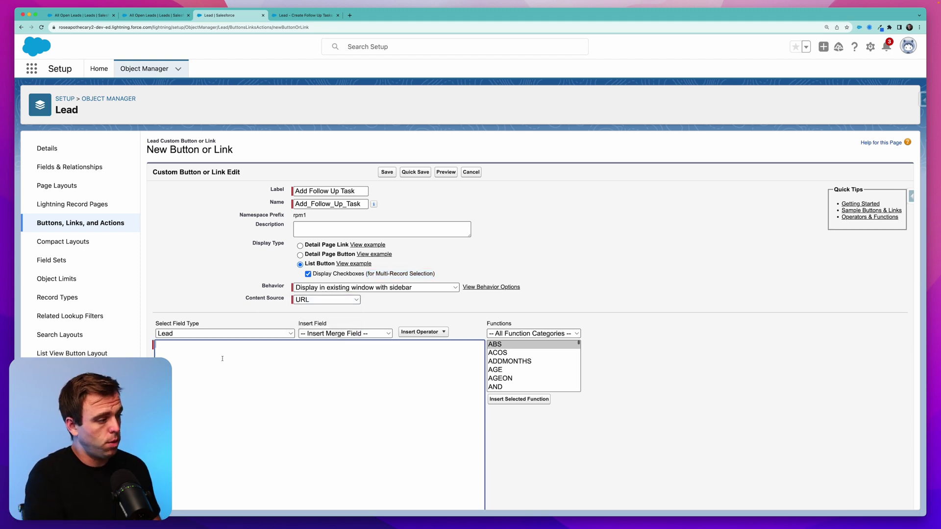
text(/flow/)
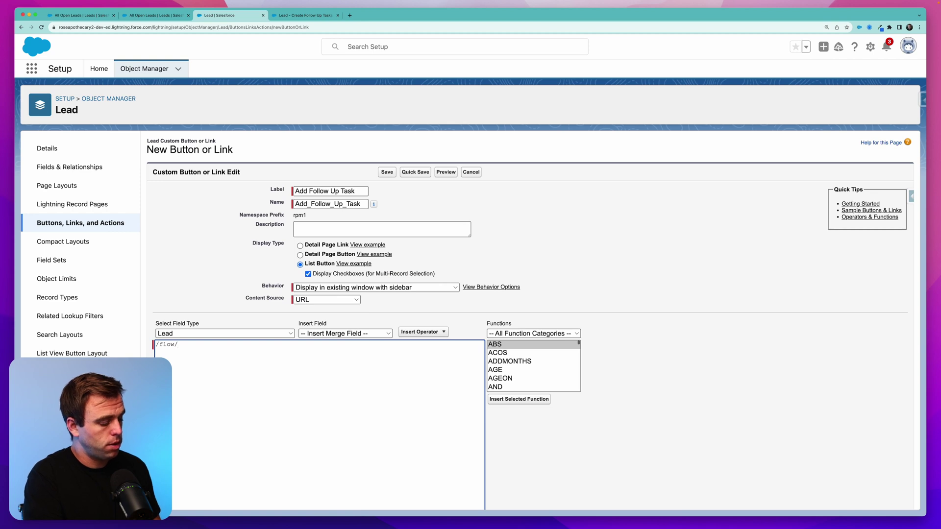
key(super+v)
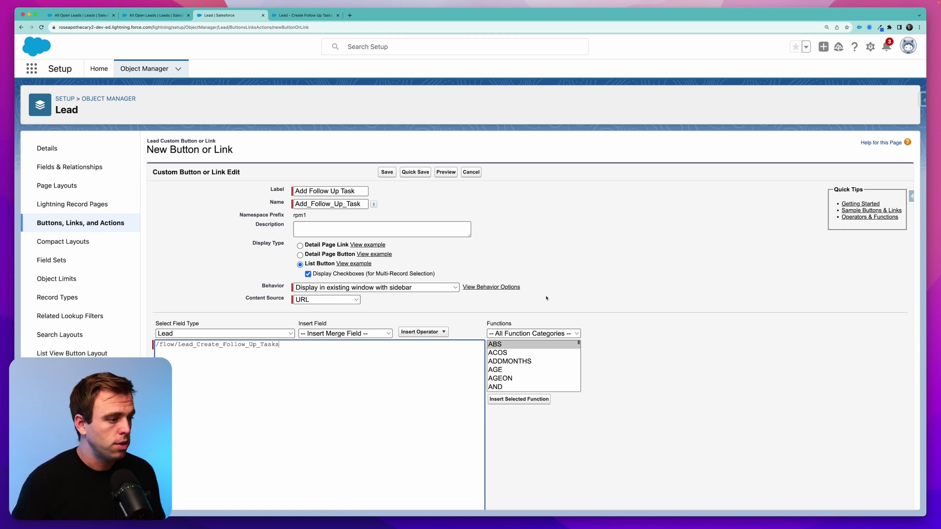
scroll(546, 298, down, 5)
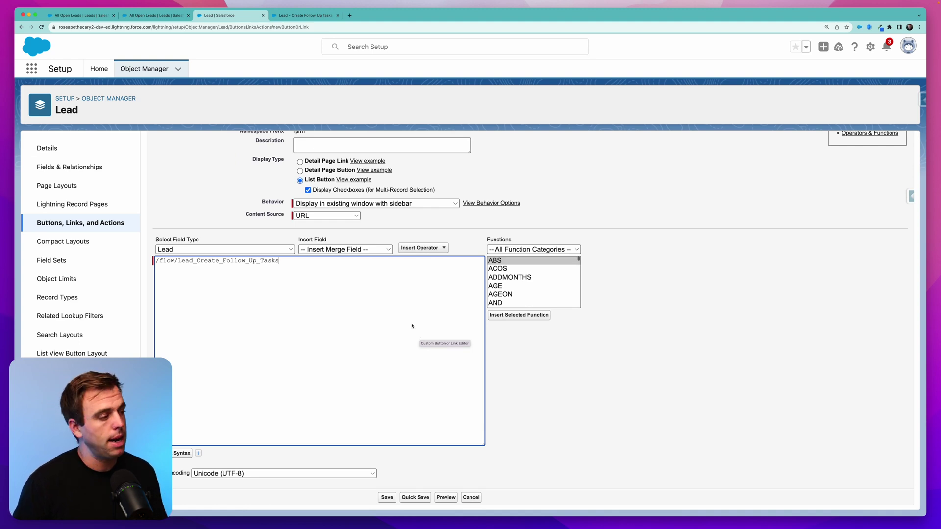
click(176, 453)
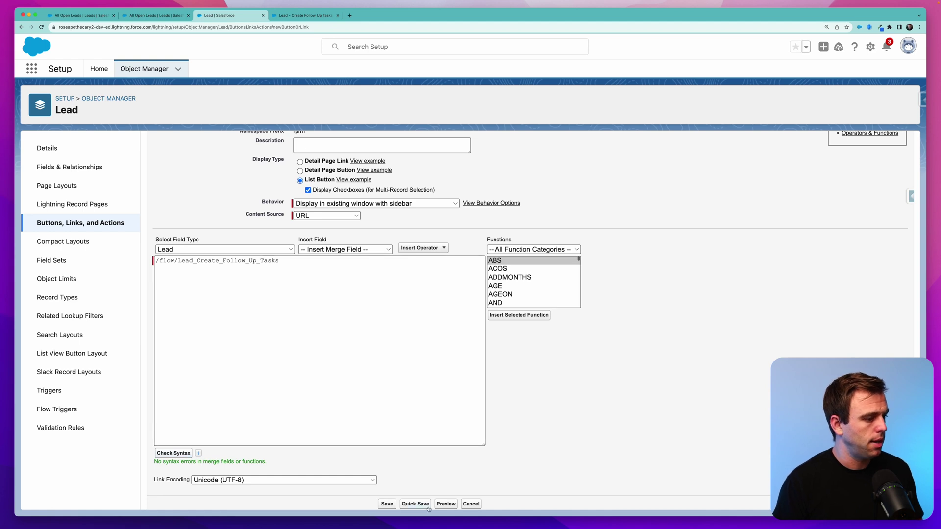
click(387, 504)
click(527, 252)
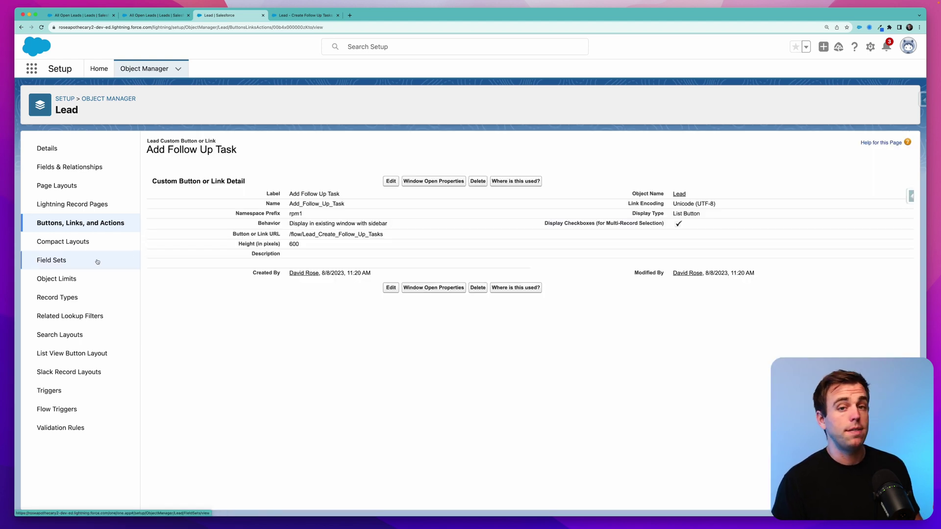
Step: Move Add Follow Up Task into Selected Buttons of the Lead list view layout and save
click(77, 353)
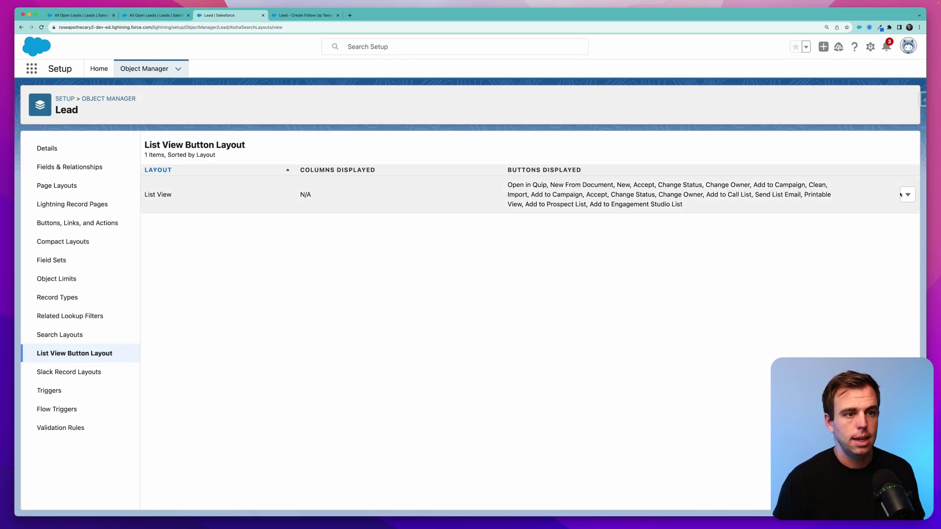
click(907, 195)
click(881, 216)
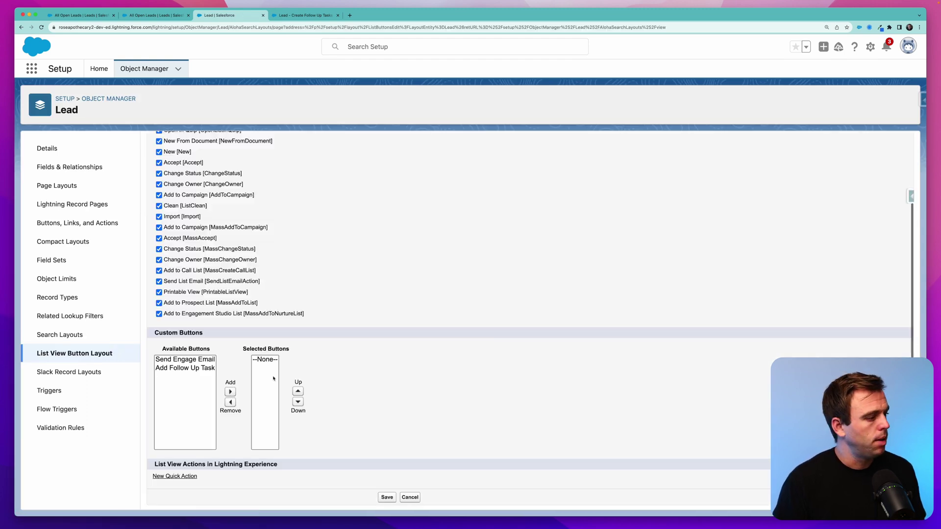
click(181, 370)
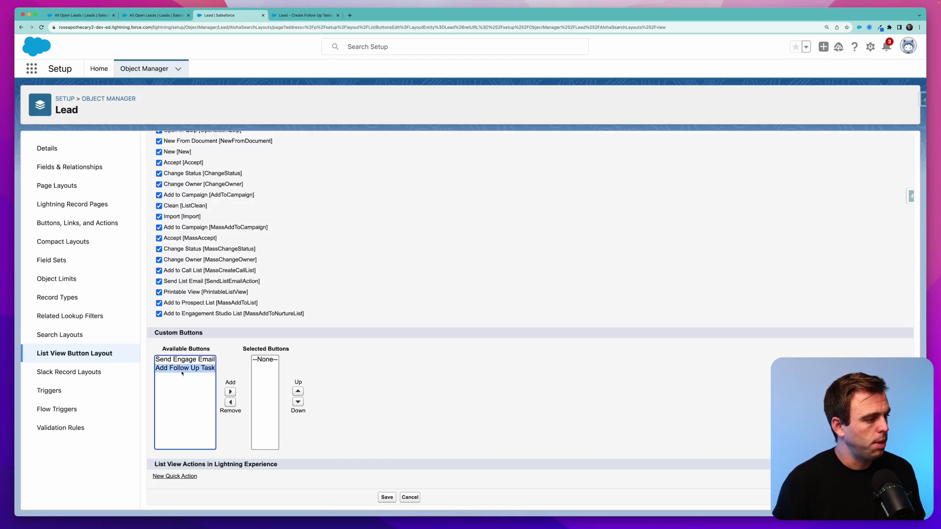
click(230, 392)
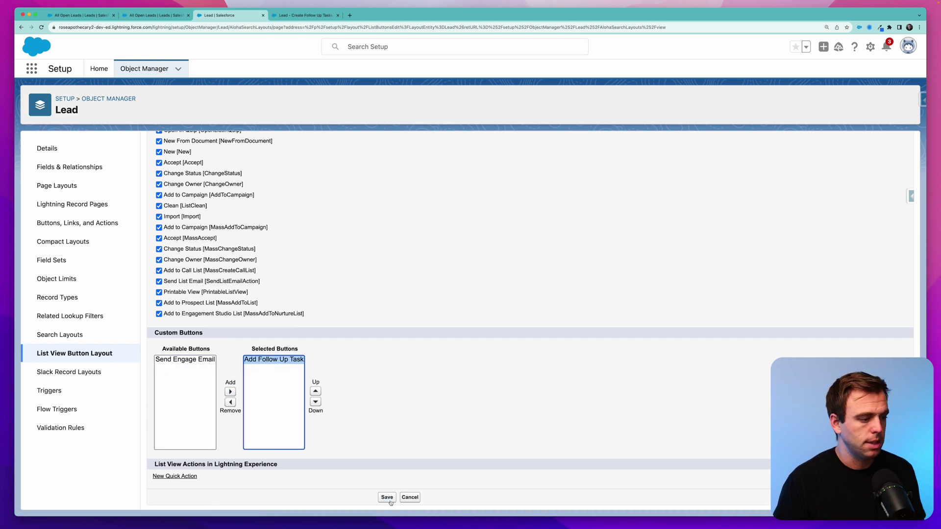
click(388, 499)
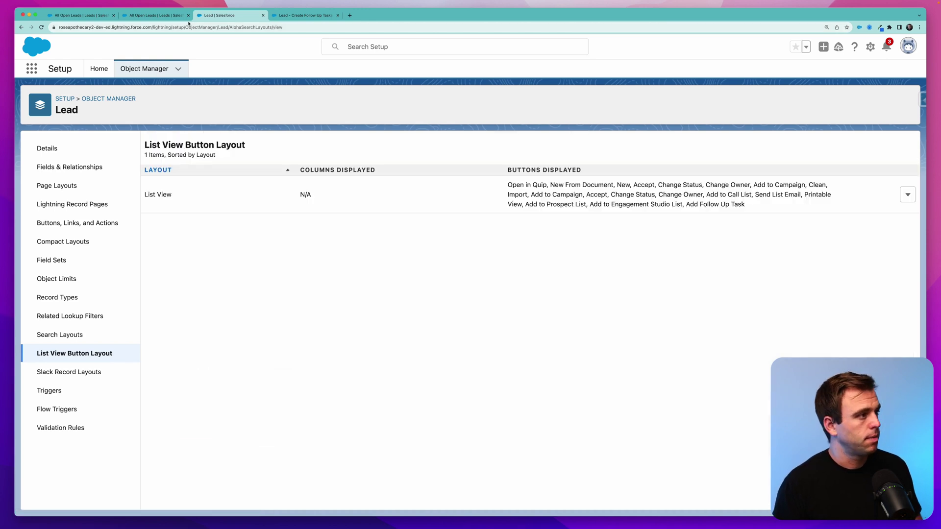
click(323, 16)
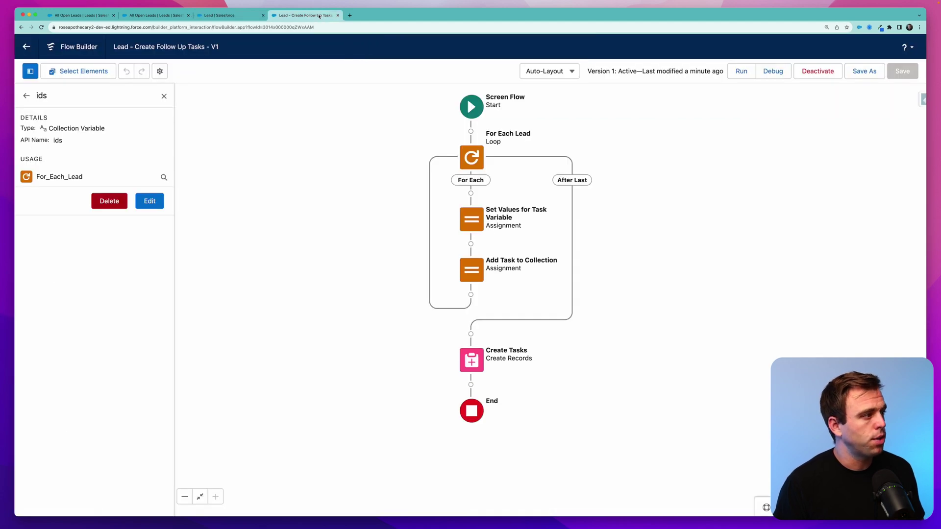
Step: Mark the ids collection variable as Available for input
click(26, 96)
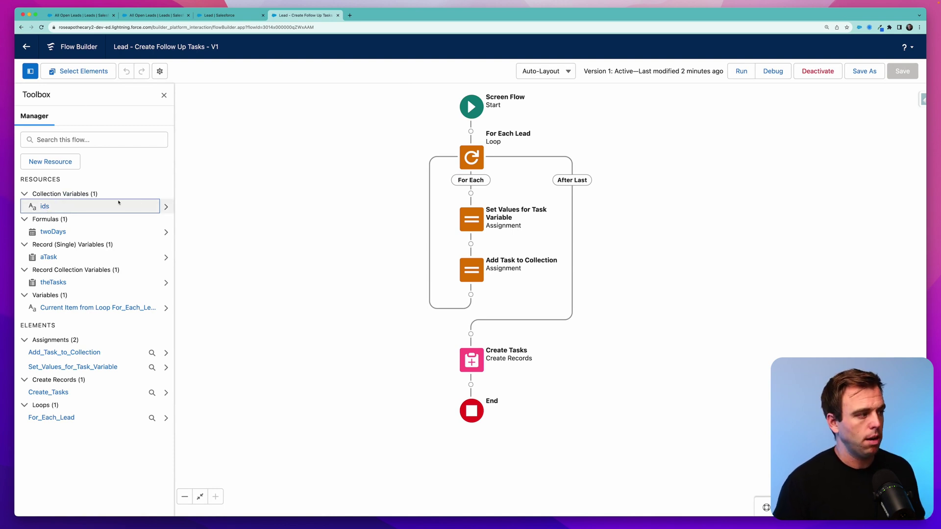
click(157, 210)
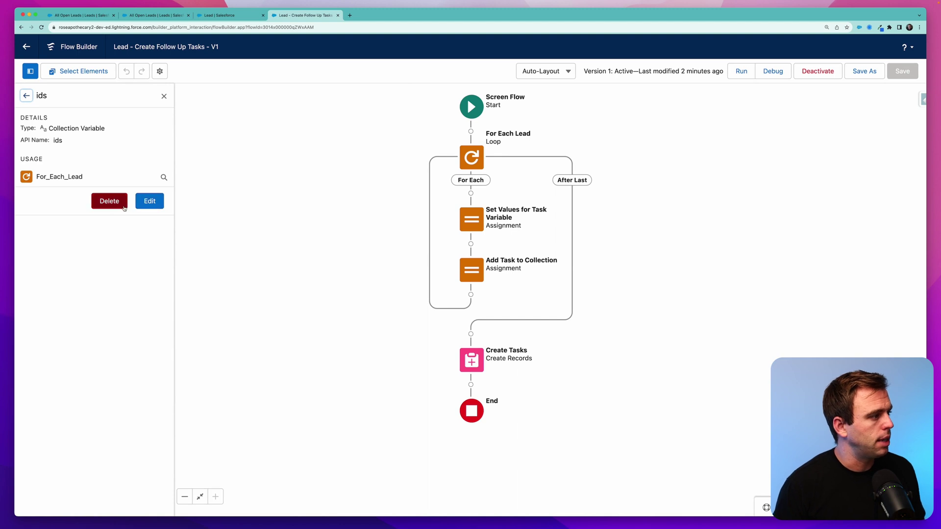
click(142, 206)
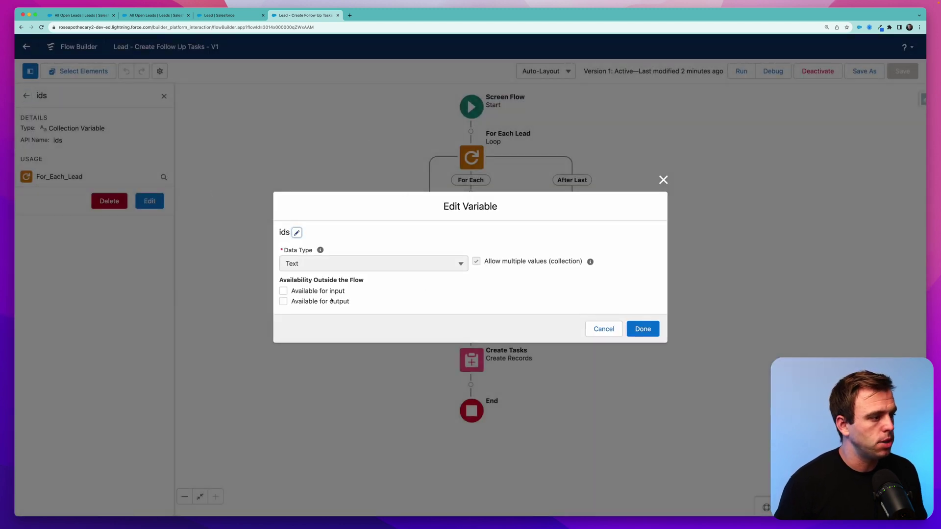
triple_click(301, 292)
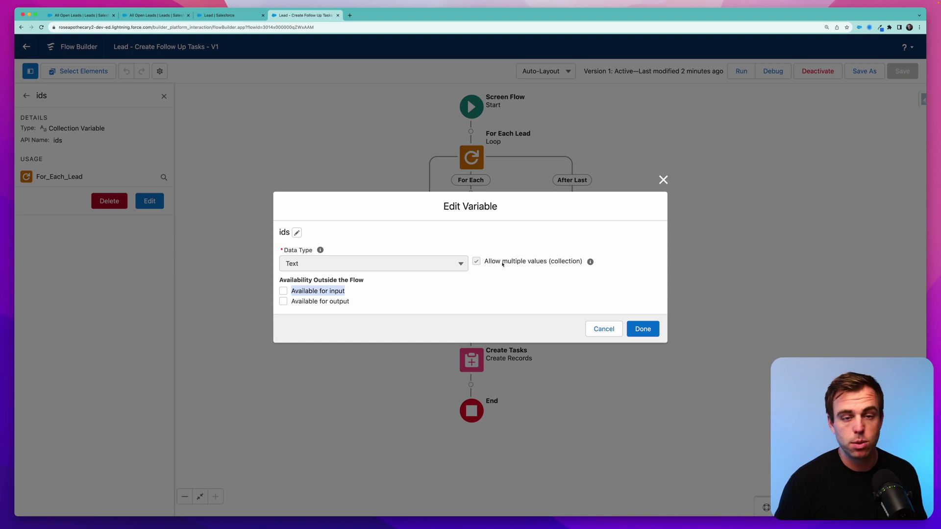
click(284, 292)
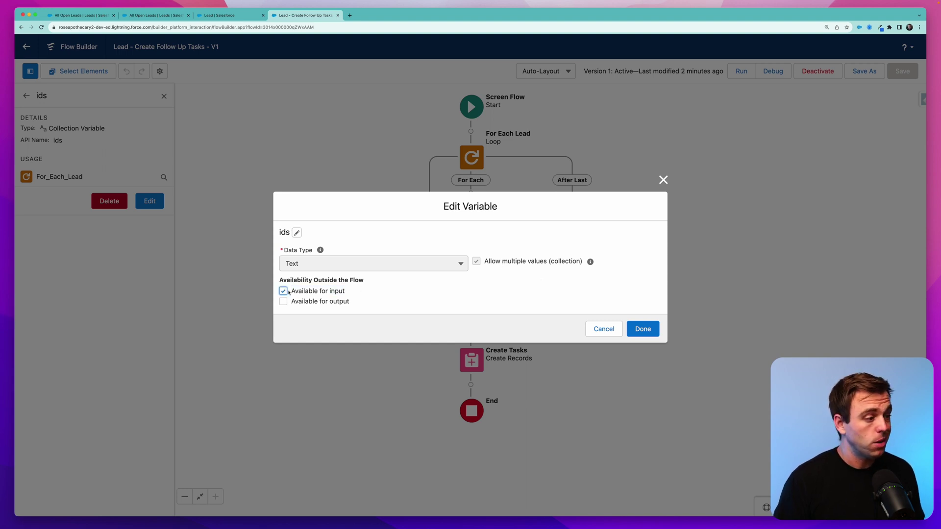
click(643, 329)
Step: Save the flow as a new version 2 and activate it
click(863, 71)
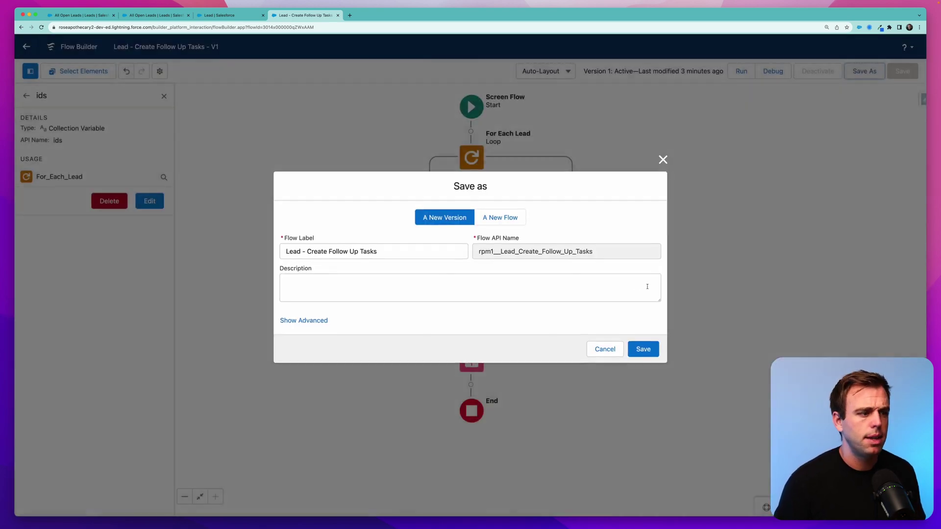
click(643, 349)
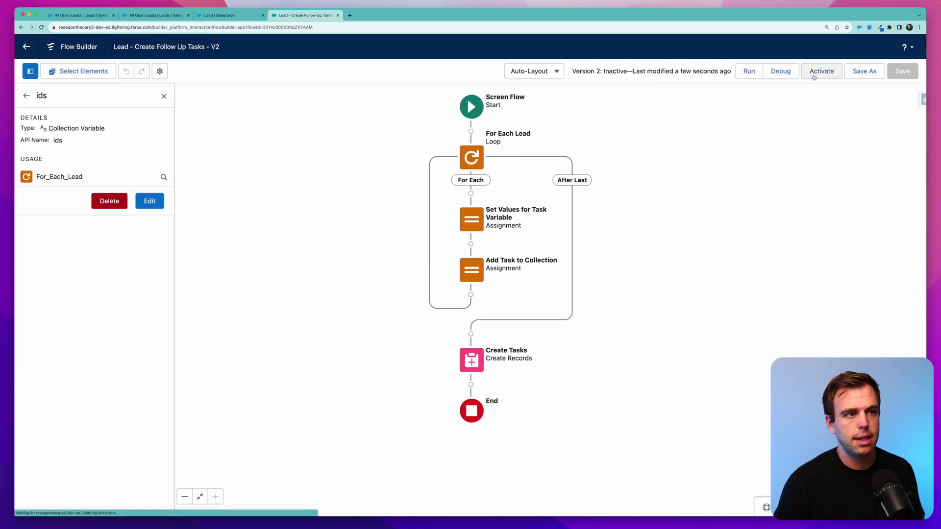
click(821, 71)
click(155, 16)
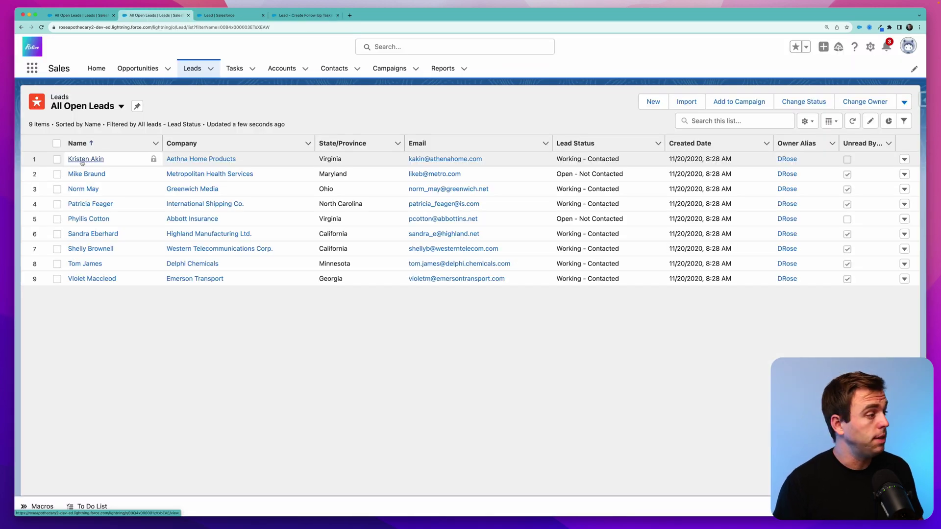
click(82, 162)
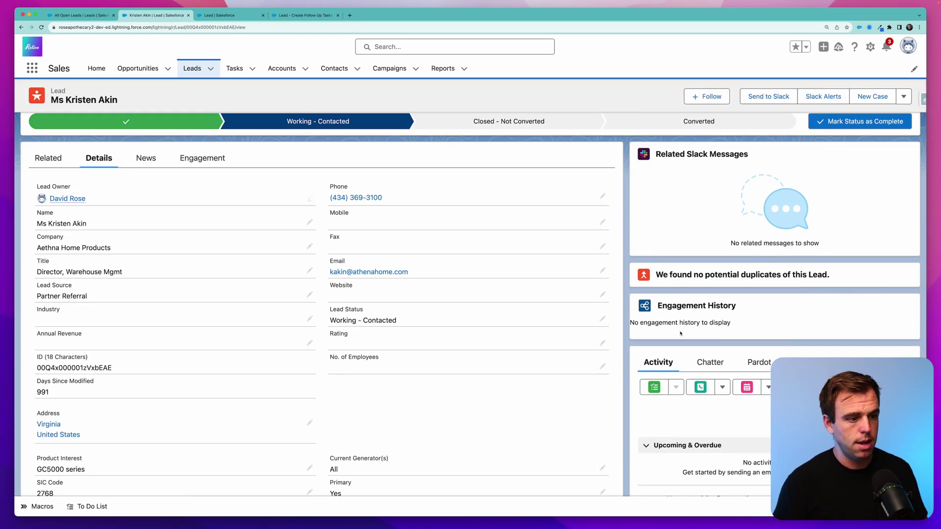
scroll(680, 334, down, 3)
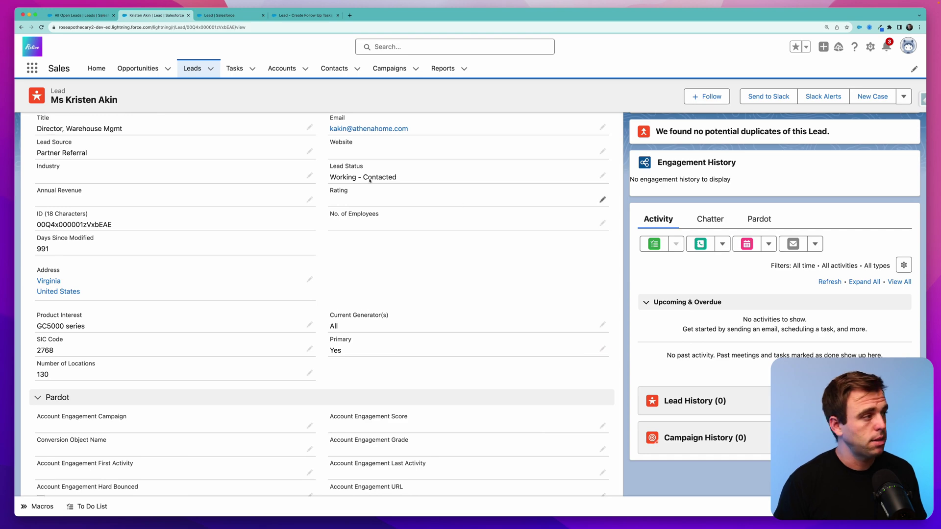
click(21, 27)
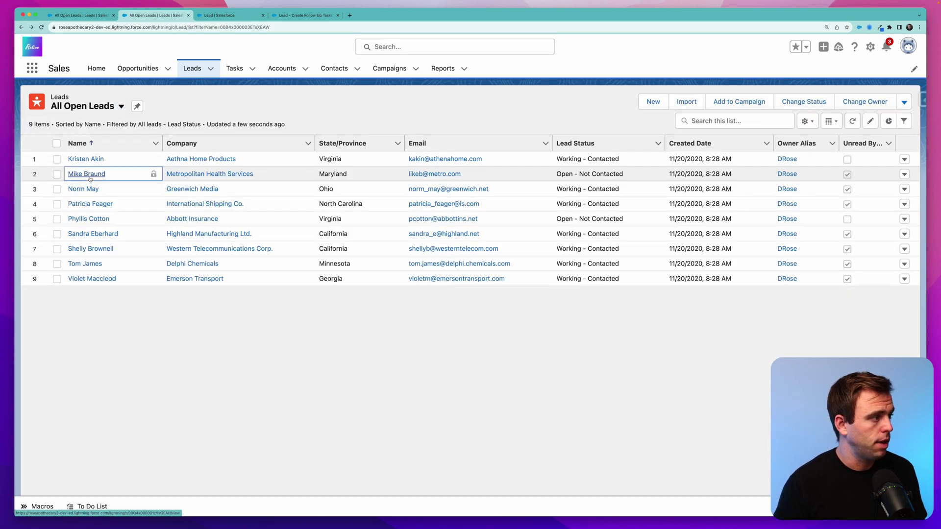
click(90, 175)
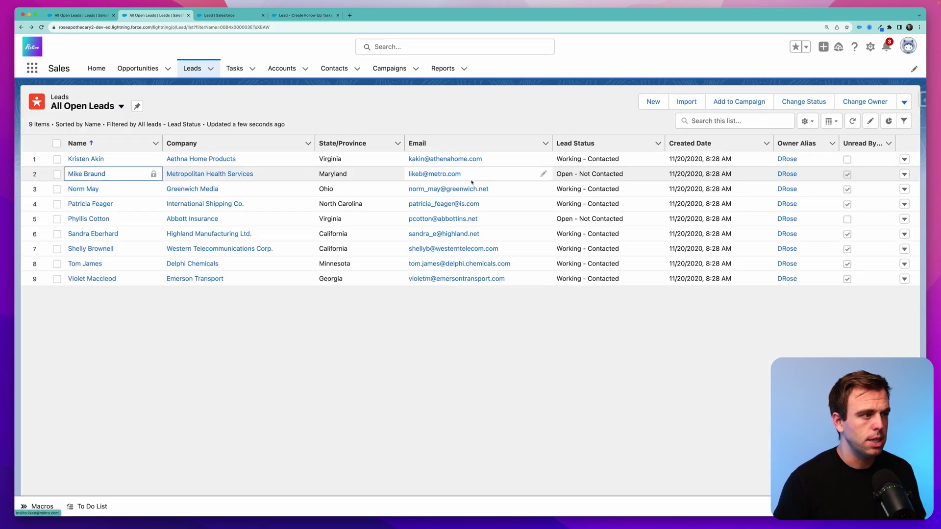
scroll(784, 334, down, 3)
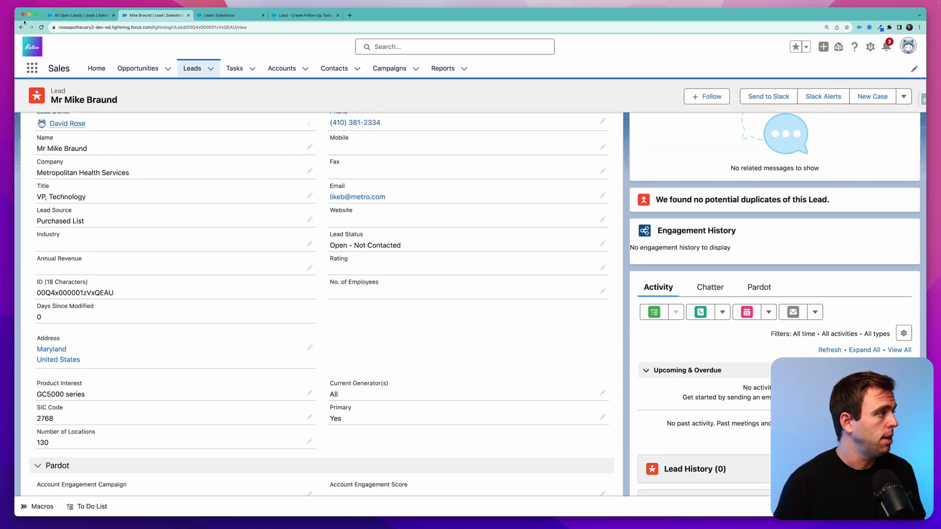
Step: Select the first two open leads and run Add Follow Up Task from the list view menu
key(super+bracketleft)
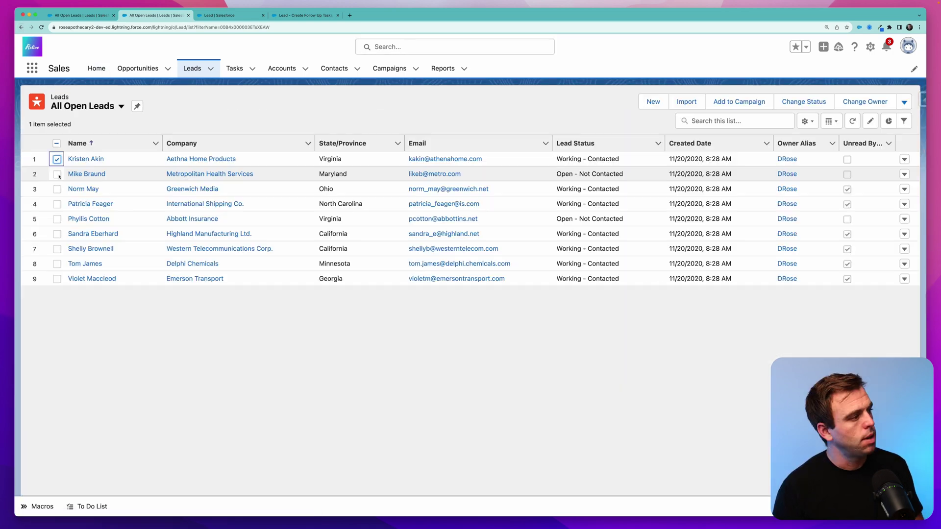
click(57, 173)
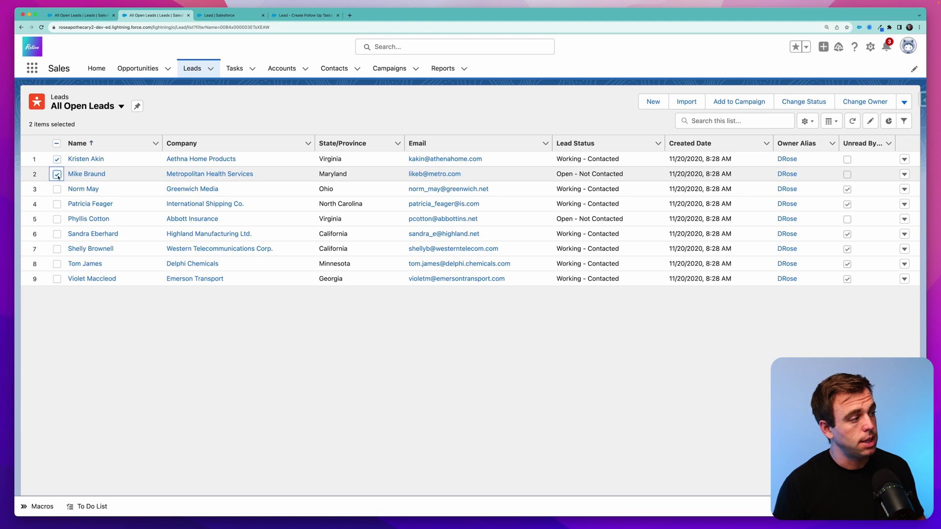
click(905, 101)
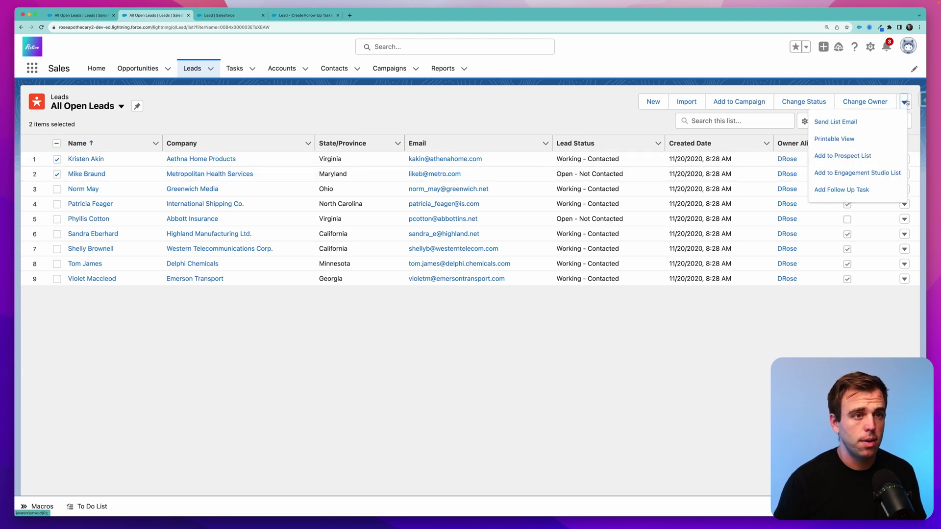
click(838, 190)
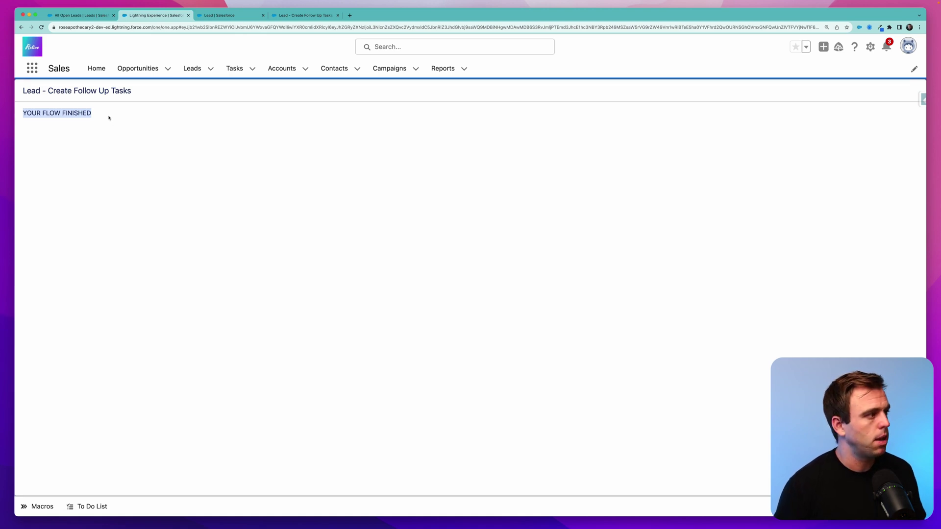
click(112, 118)
Step: Open the first open lead's Follow up with Lead task, showing Not Started and due 8/10/2023
click(192, 68)
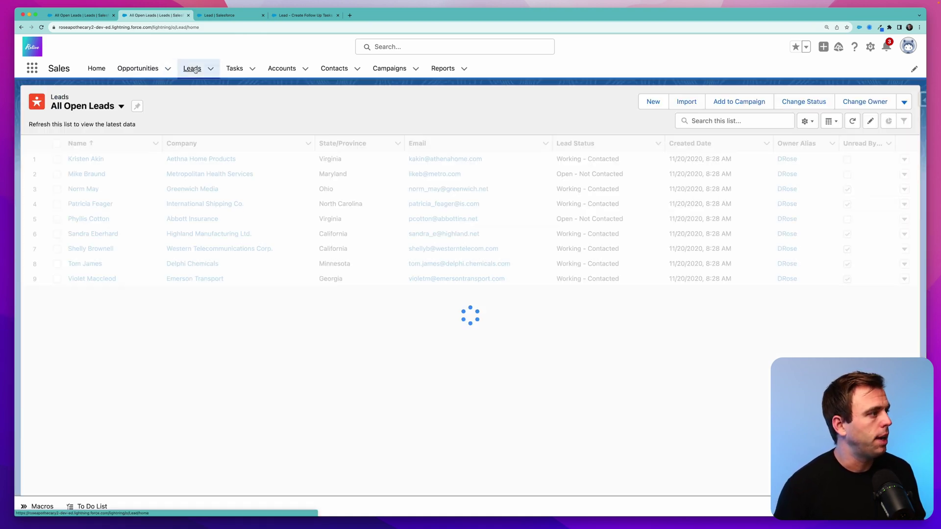
click(74, 108)
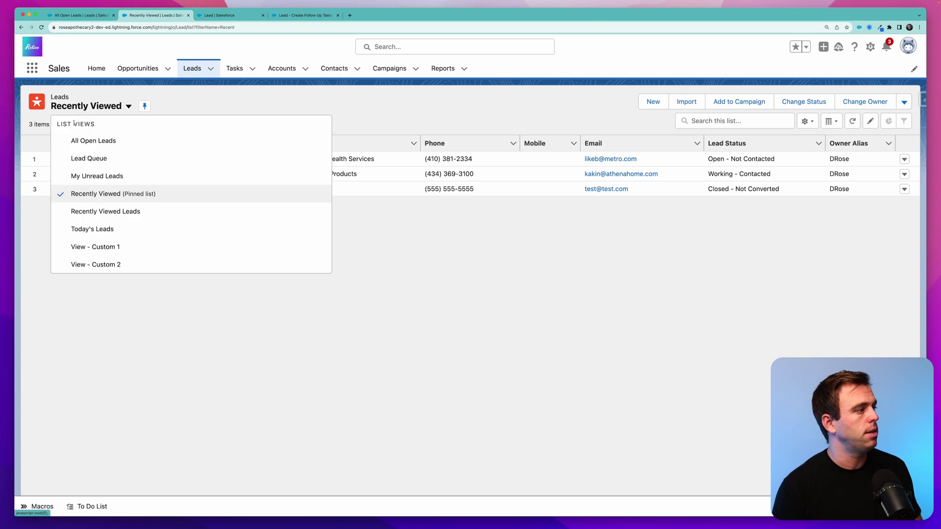
click(80, 142)
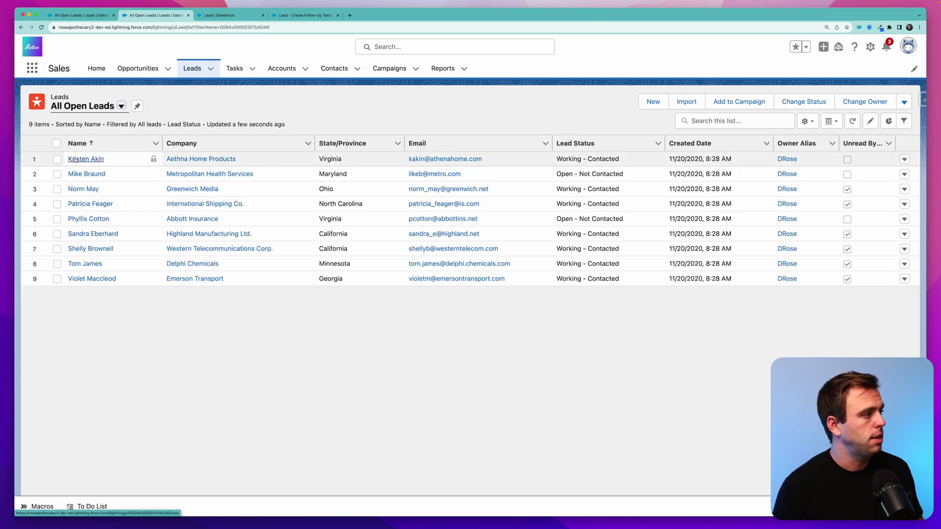
click(78, 158)
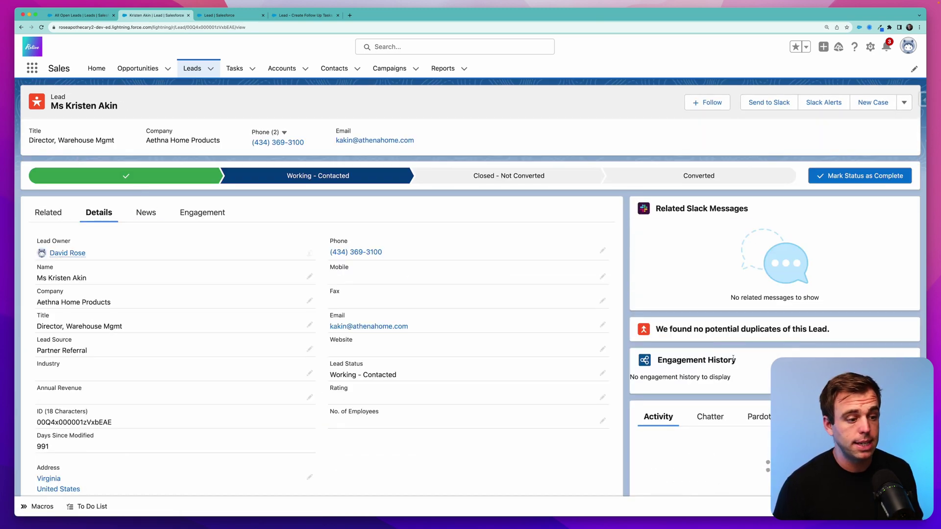
scroll(763, 313, down, 2)
scroll(763, 312, down, 5)
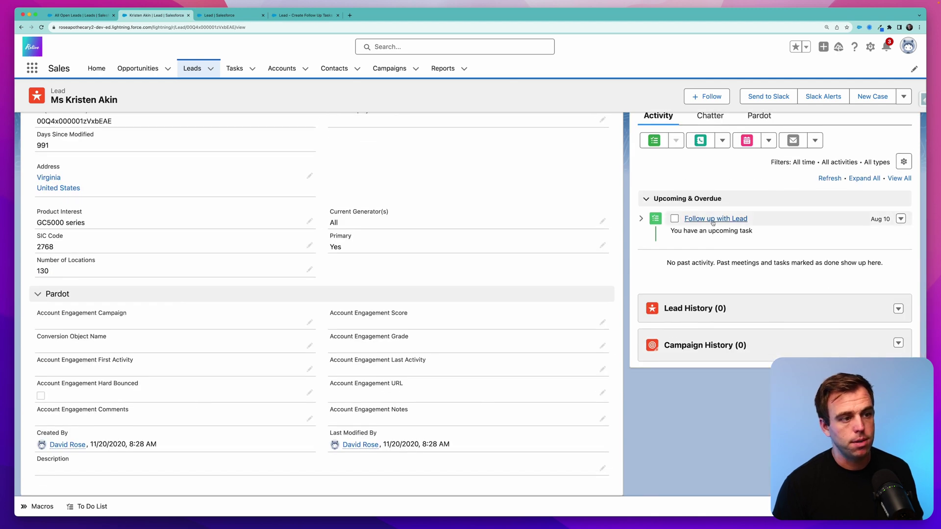
click(712, 219)
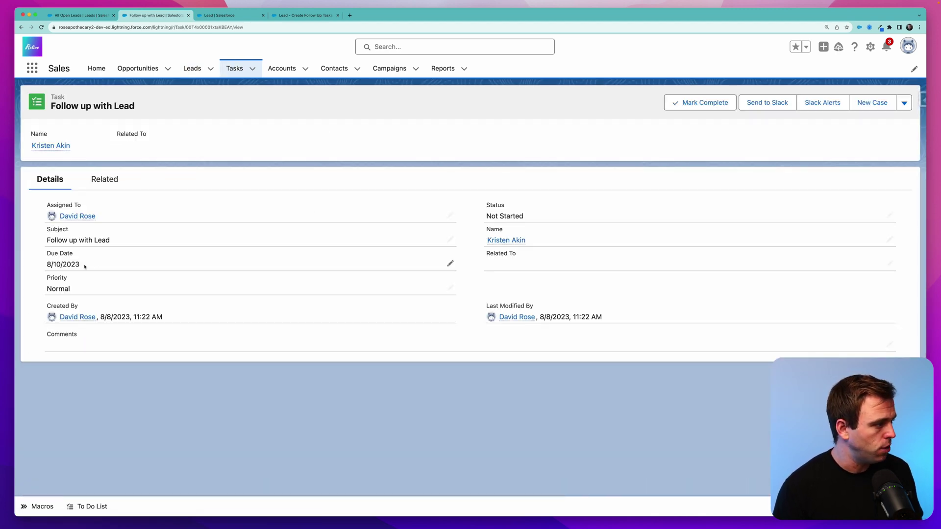
drag(85, 267, 30, 268)
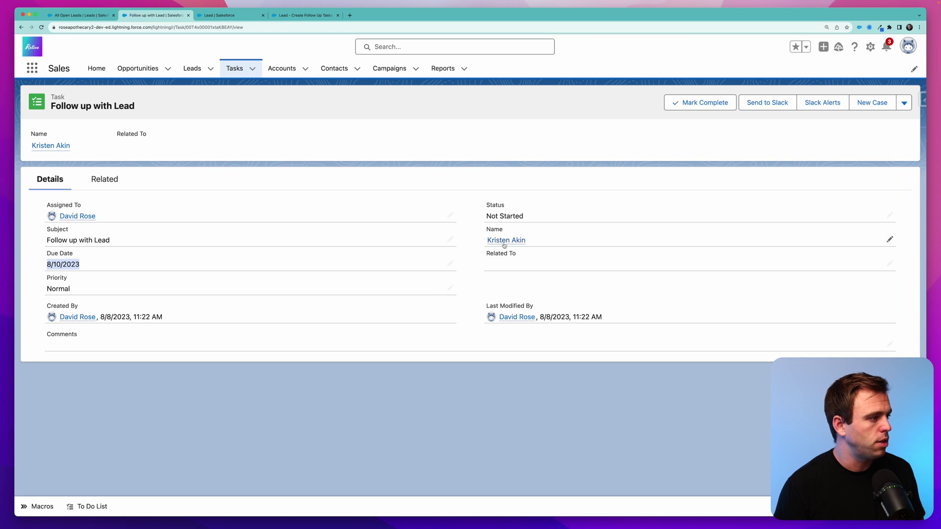
mouse_move(502, 246)
mouse_move(90, 219)
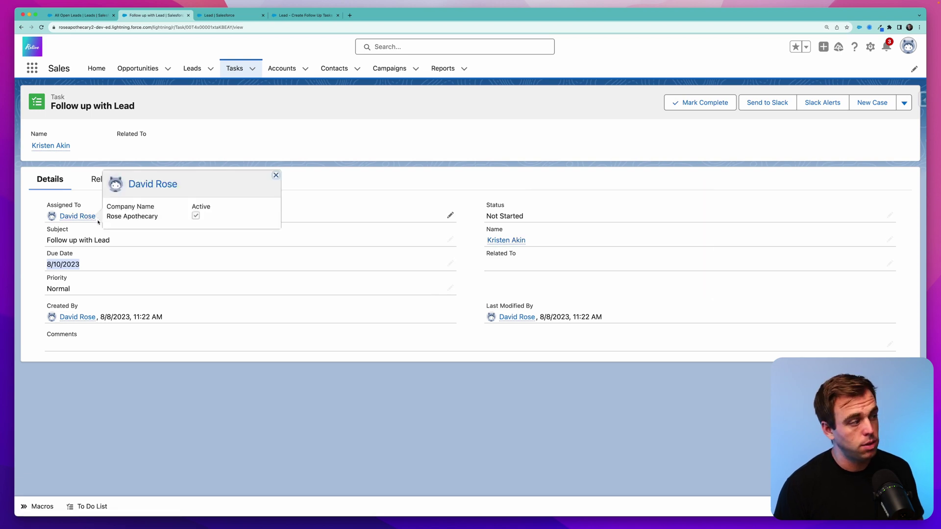